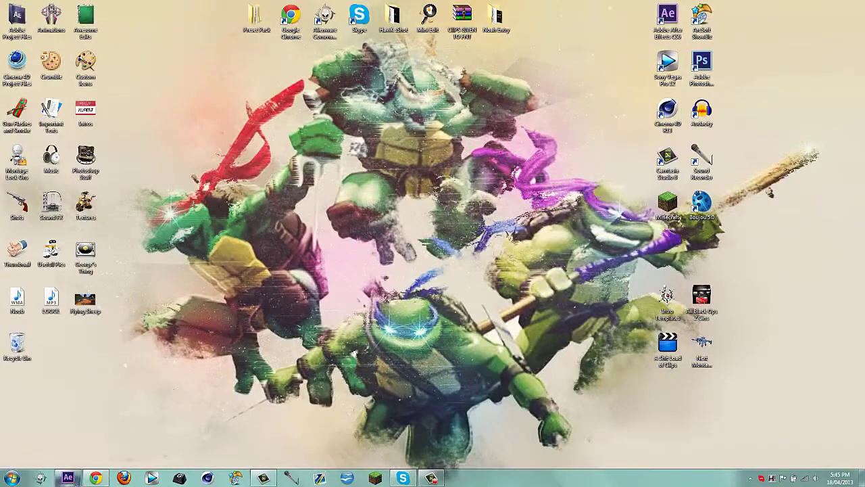
# Step: Switch to After Effects, shrink its window, and import the "7 man intervention highrise" clip from the desktop clip collection's Mw2 Feeds folder
pyautogui.click(67, 478)
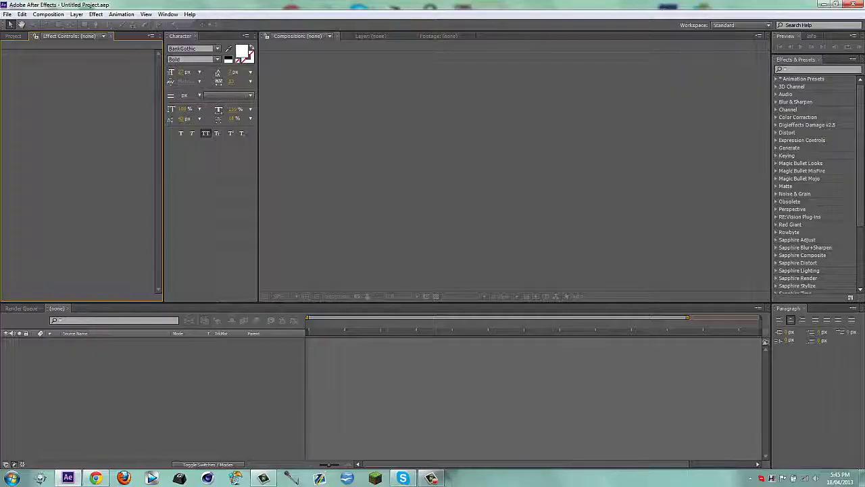
pyautogui.moveTo(179, 5); pyautogui.dragTo(201, 97)
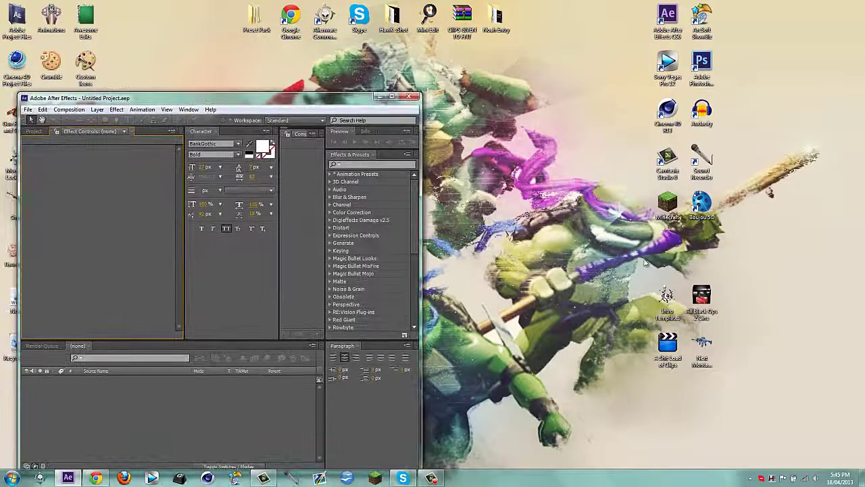
pyautogui.click(661, 359)
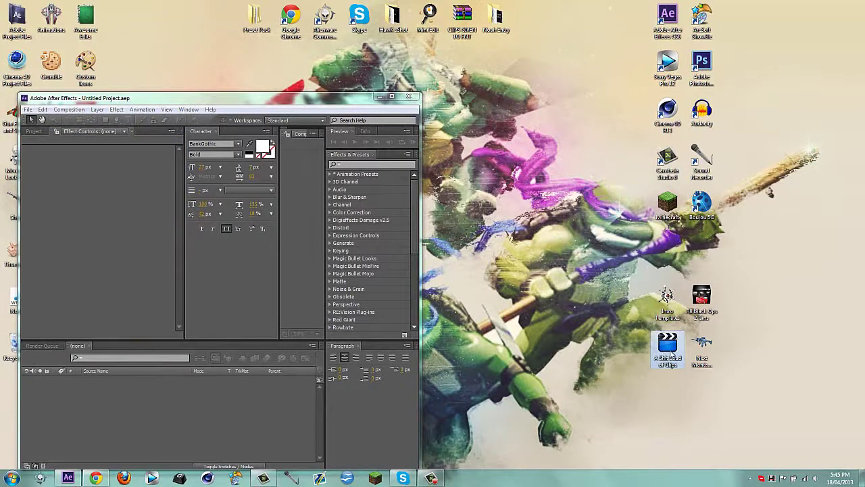
pyautogui.doubleClick(666, 344)
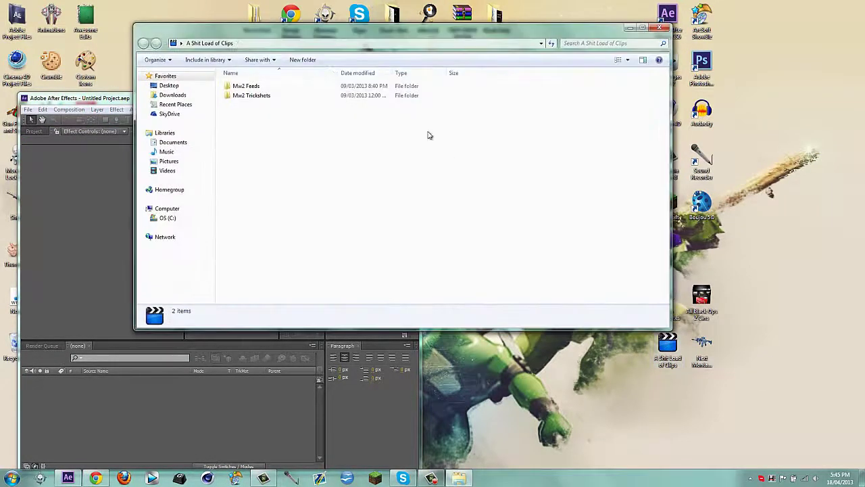
pyautogui.doubleClick(243, 96)
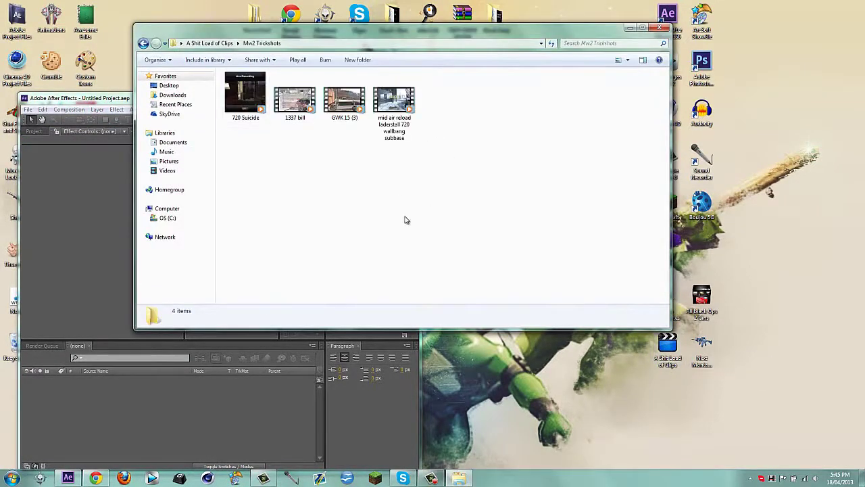
pyautogui.click(143, 43)
pyautogui.doubleClick(250, 86)
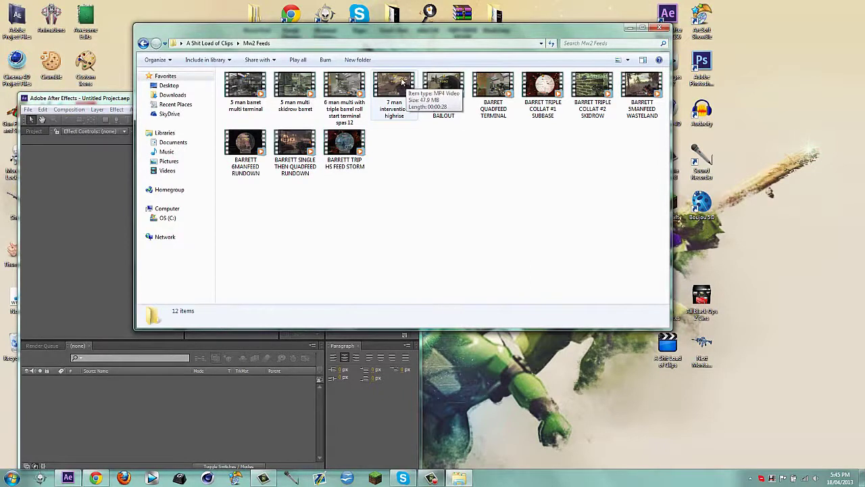
pyautogui.moveTo(401, 81); pyautogui.dragTo(62, 212)
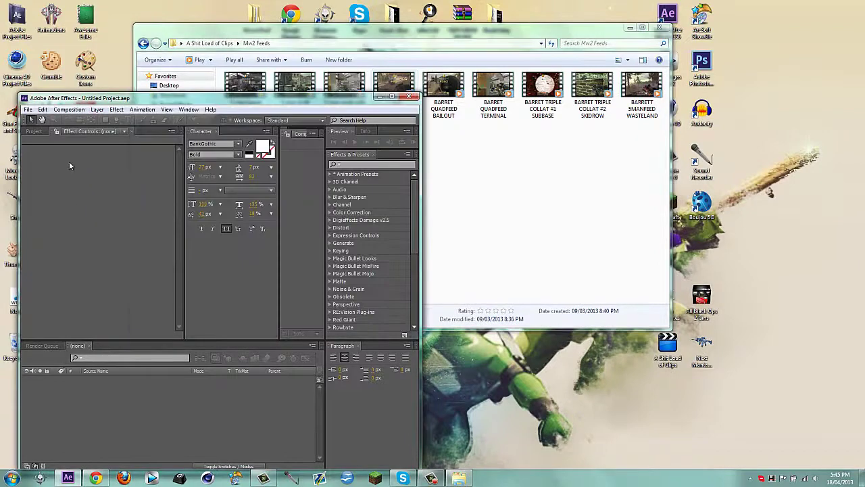
# Step: Close the clips folder, maximize After Effects and create a composition from the "7 man intervention highrise.mp4" footage
pyautogui.click(654, 28)
pyautogui.doubleClick(377, 98)
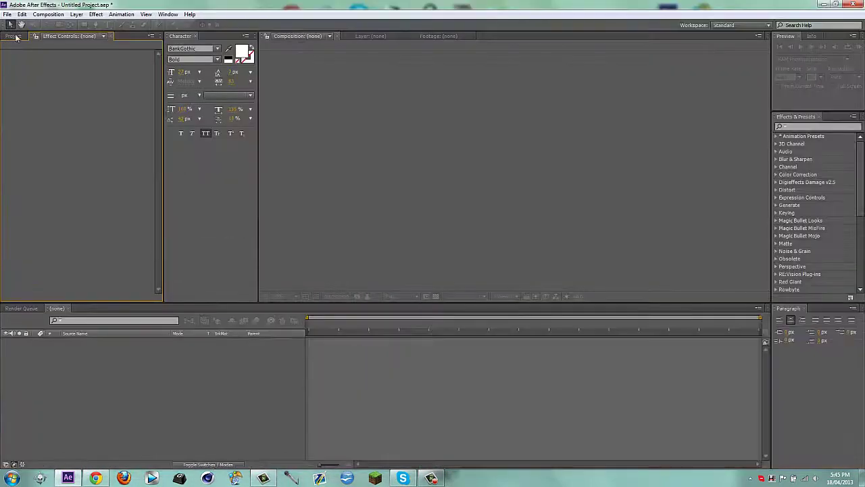
pyautogui.moveTo(41, 116); pyautogui.dragTo(28, 298)
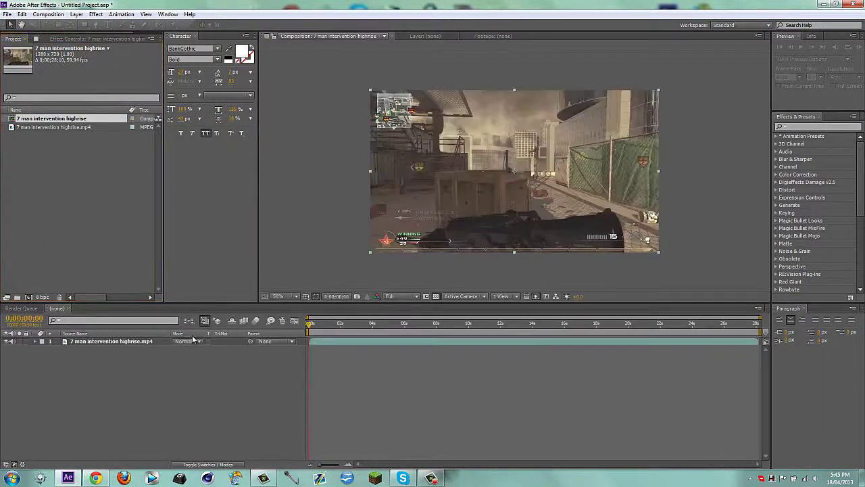
# Step: Set the preview resolution of the "7 man intervention highrise" composition to Half
pyautogui.moveTo(309, 327); pyautogui.dragTo(339, 338)
pyautogui.click(358, 324)
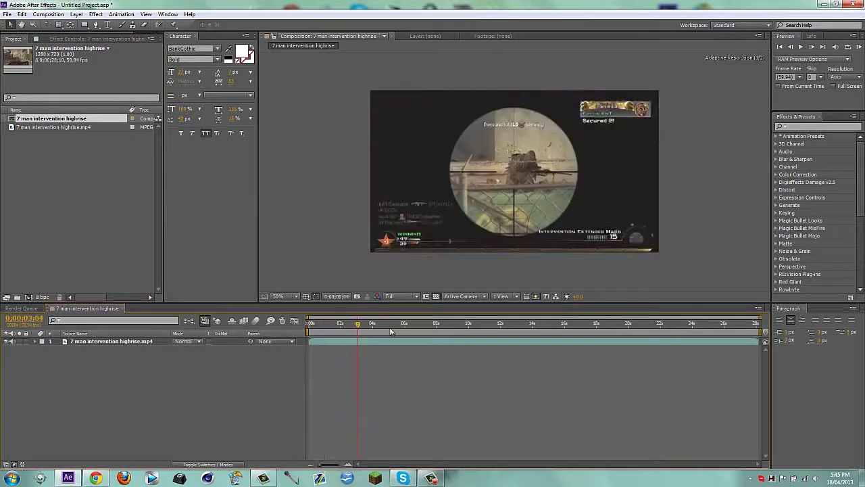
pyautogui.click(402, 295)
pyautogui.click(402, 341)
pyautogui.click(352, 325)
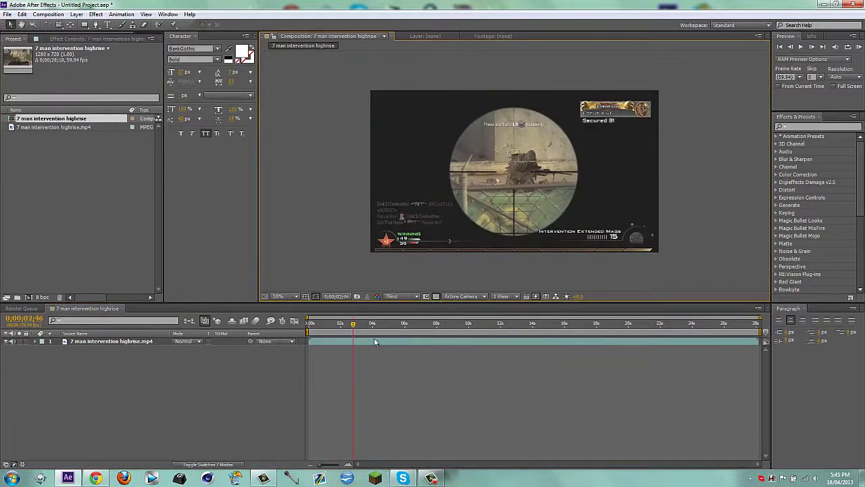
pyautogui.click(374, 339)
pyautogui.click(396, 296)
pyautogui.click(402, 333)
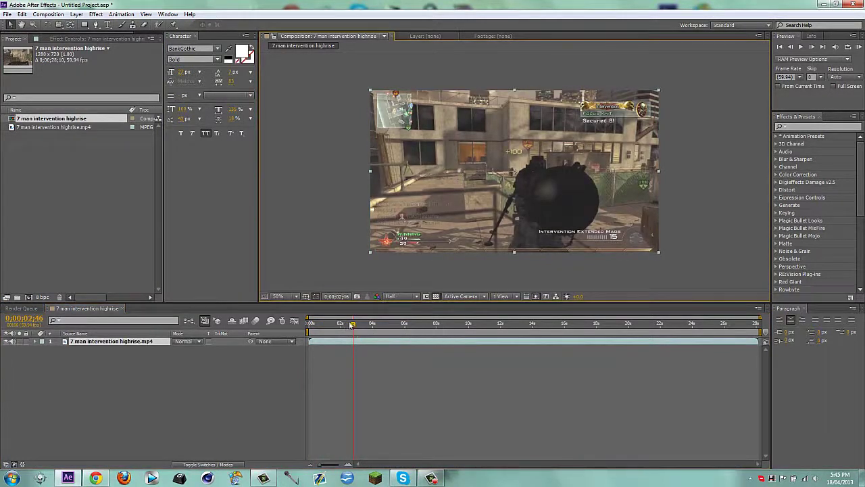
# Step: Split the clip at 0;00;08;11 by duplicating its layer and trimming the lower copy's end and the upper copy's start there
pyautogui.moveTo(358, 327); pyautogui.dragTo(438, 326)
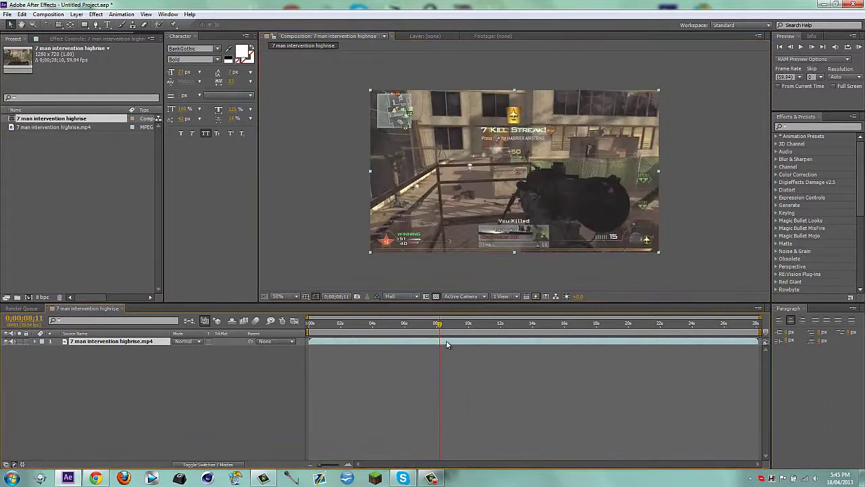
pyautogui.hotkey('ctrl', 'd')
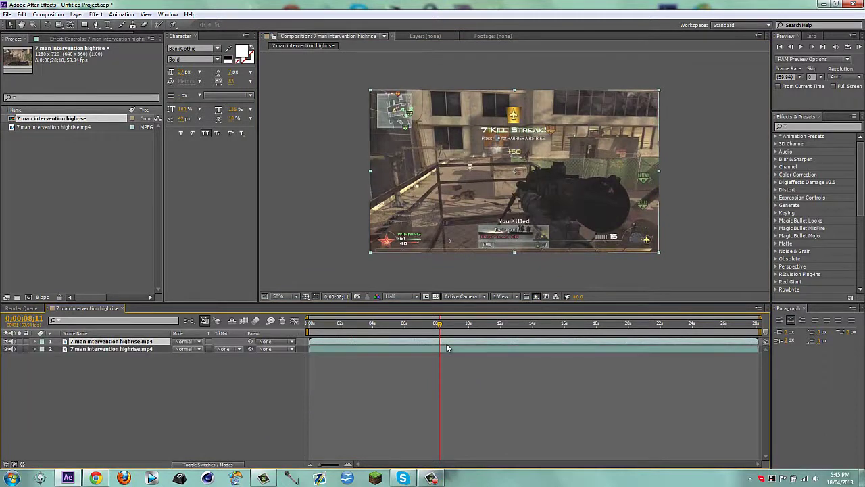
pyautogui.click(445, 348)
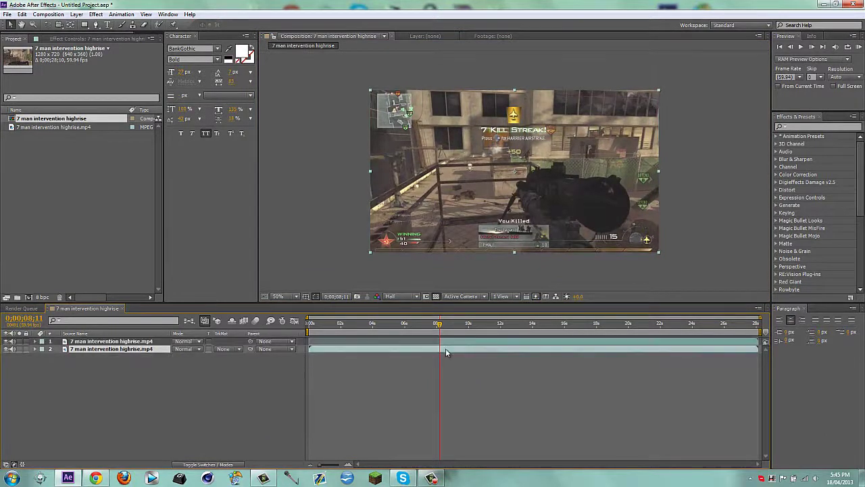
pyautogui.hotkey('alt', ']')
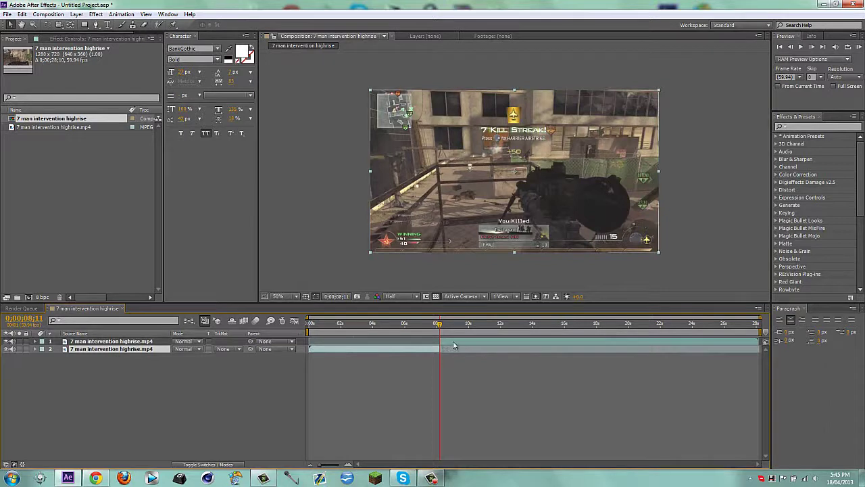
pyautogui.click(453, 341)
pyautogui.hotkey('alt', '[')
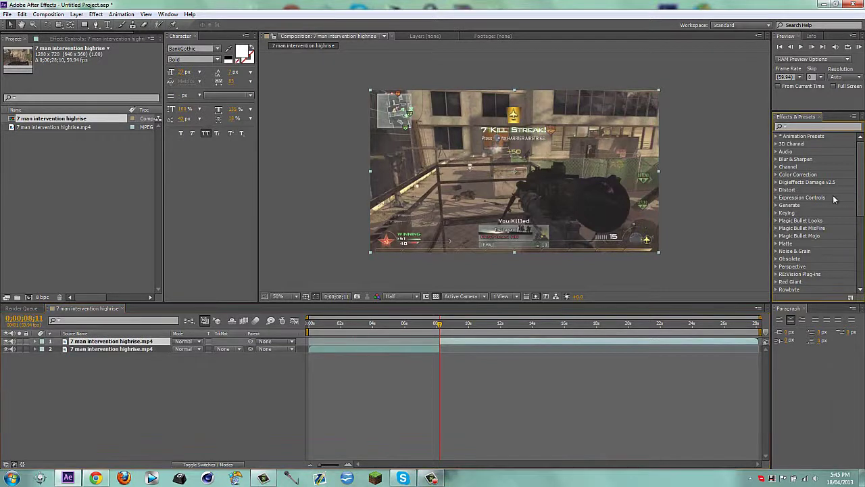
# Step: Apply the Twixtor Pro effect to the upper clip layer with an input frame rate of 59.94
pyautogui.write('twixtor')
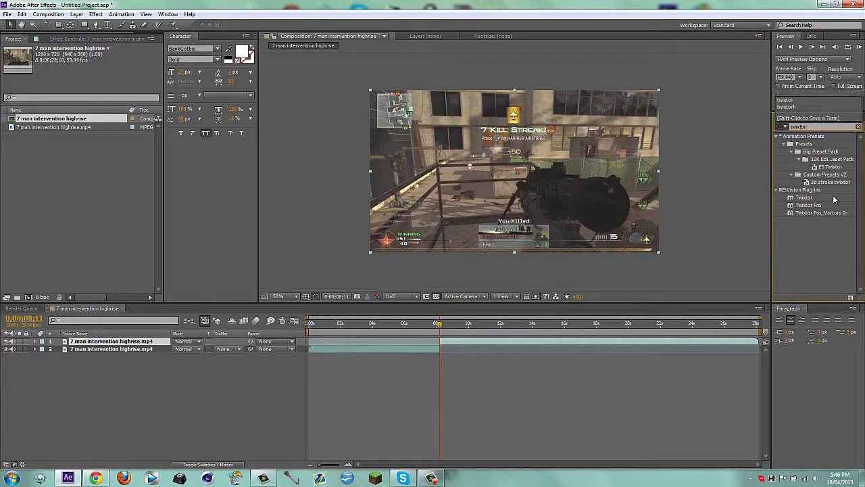
pyautogui.moveTo(816, 209); pyautogui.dragTo(458, 344)
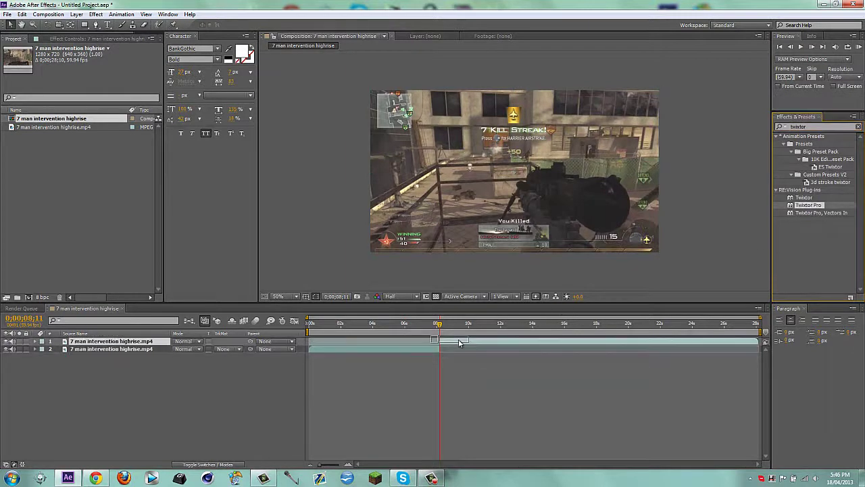
pyautogui.click(92, 117)
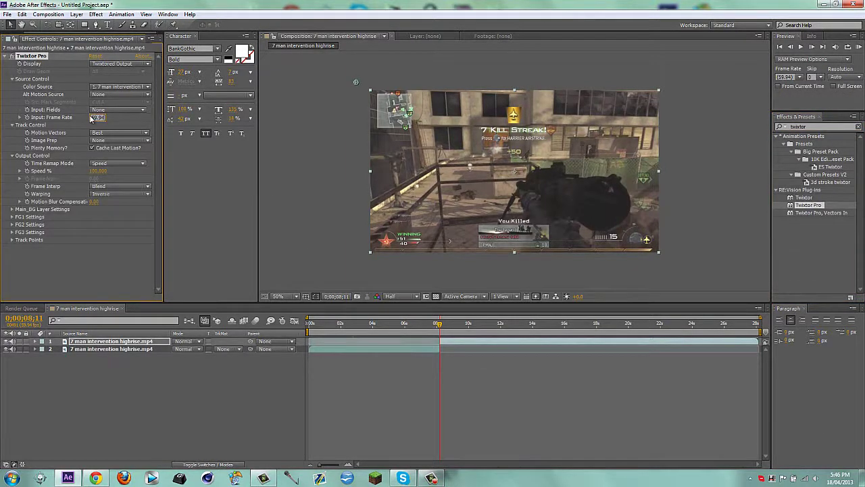
pyautogui.press('Return')
# Step: Set Twixtor Pro's Warping to Inverse w/ Smart Blend and its Image Prep to Contrast/Edge Enhance
pyautogui.click(116, 196)
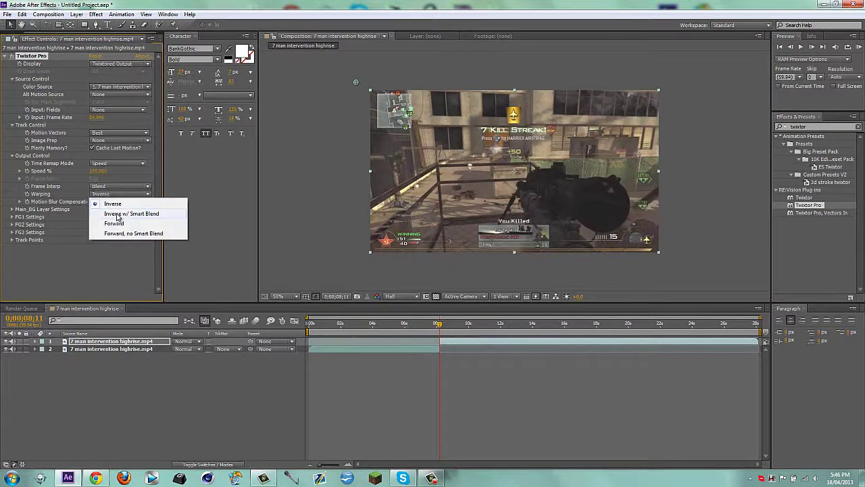
pyautogui.click(119, 213)
pyautogui.click(119, 140)
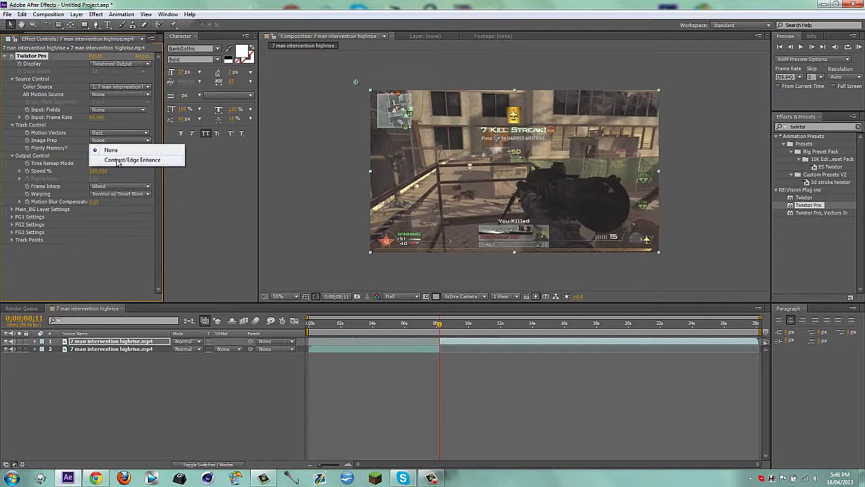
pyautogui.click(119, 161)
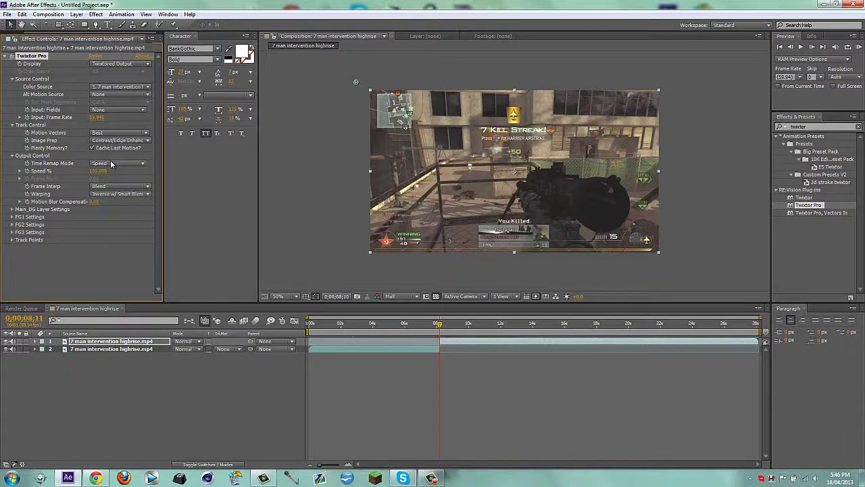
# Step: Keyframe Twixtor Pro's Speed % at 10 at 0;00;08;11 and reveal the layer's keyframes in the timeline
pyautogui.press('pagedown')
pyautogui.click(103, 174)
pyautogui.write('10')
pyautogui.press('Return')
pyautogui.press('u')
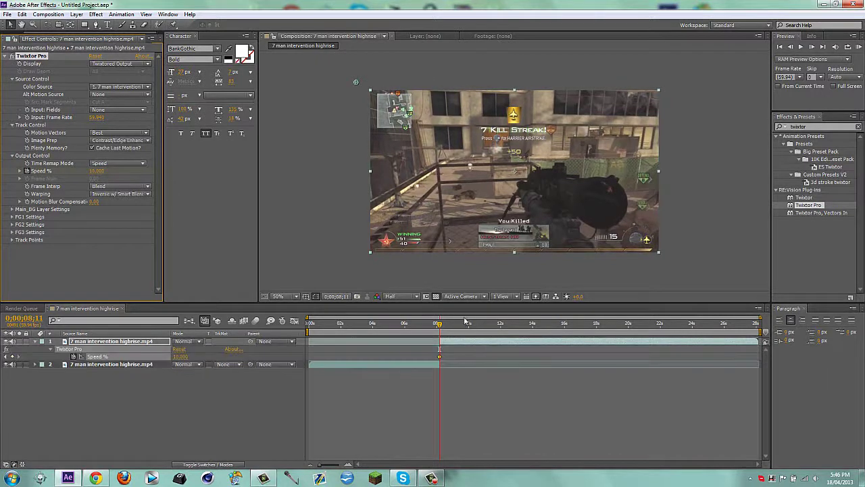
# Step: Set the work area from 0;00;08;11 to about 0;00;09;30 and trim the composition to it
pyautogui.moveTo(438, 327); pyautogui.dragTo(466, 323)
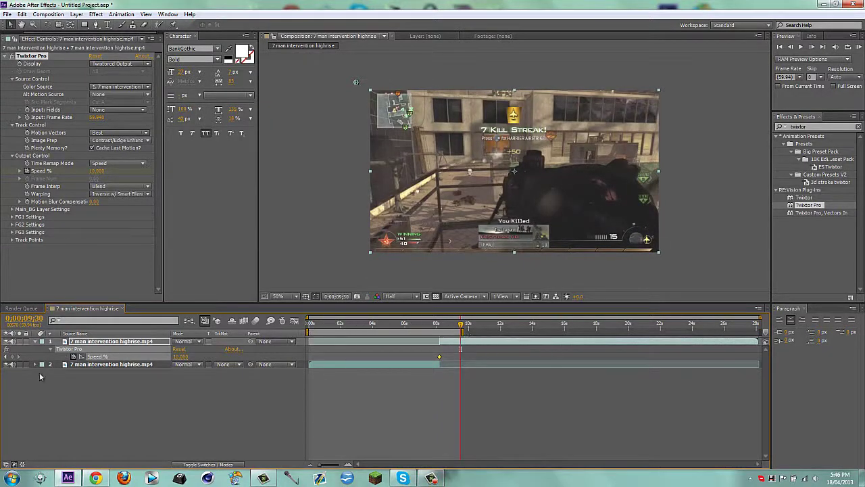
pyautogui.click(7, 357)
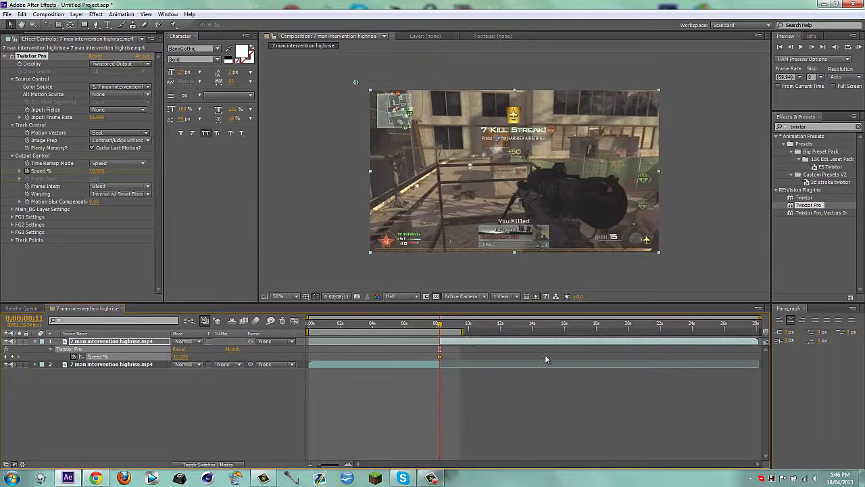
pyautogui.rightClick(449, 332)
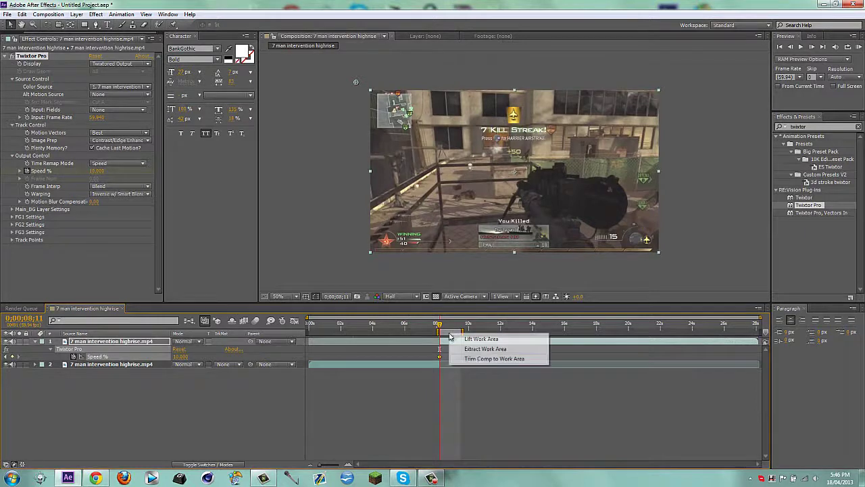
pyautogui.click(473, 360)
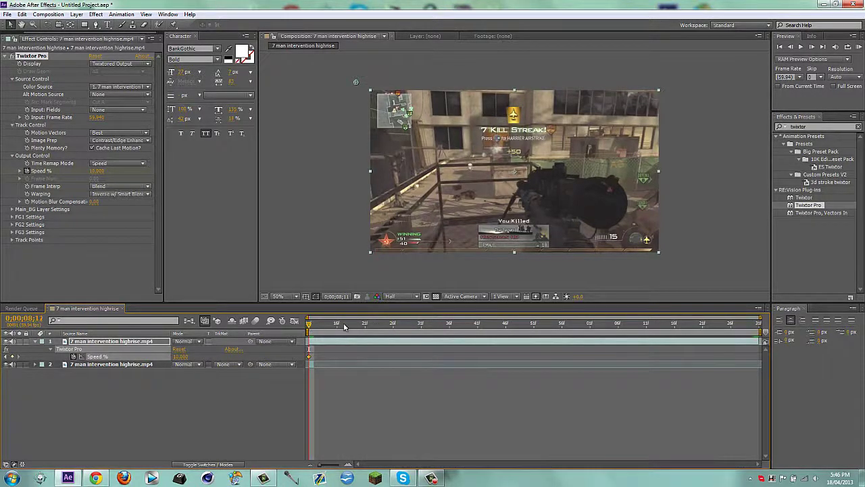
# Step: Check the slowed footage around 0;00;08;50 and collapse the upper clip layer's keyframed properties
pyautogui.moveTo(344, 327); pyautogui.dragTo(529, 332)
pyautogui.click(245, 421)
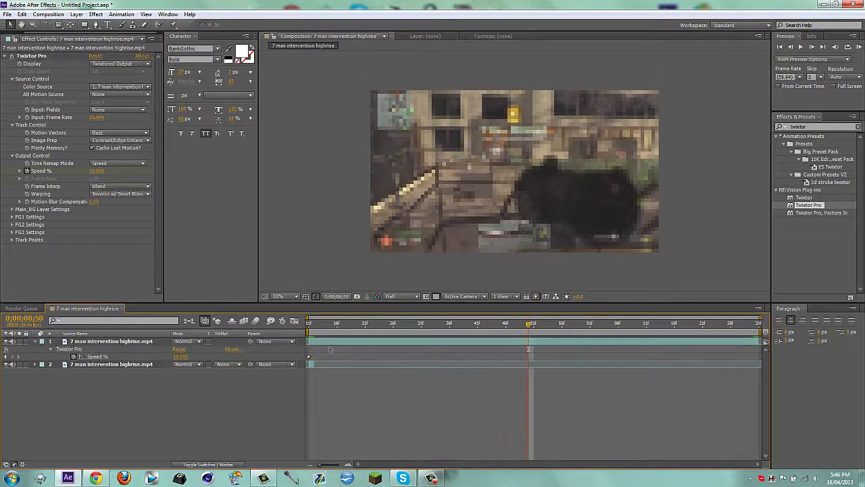
pyautogui.click(336, 341)
pyautogui.press('u')
pyautogui.click(234, 415)
pyautogui.moveTo(332, 324); pyautogui.dragTo(269, 326)
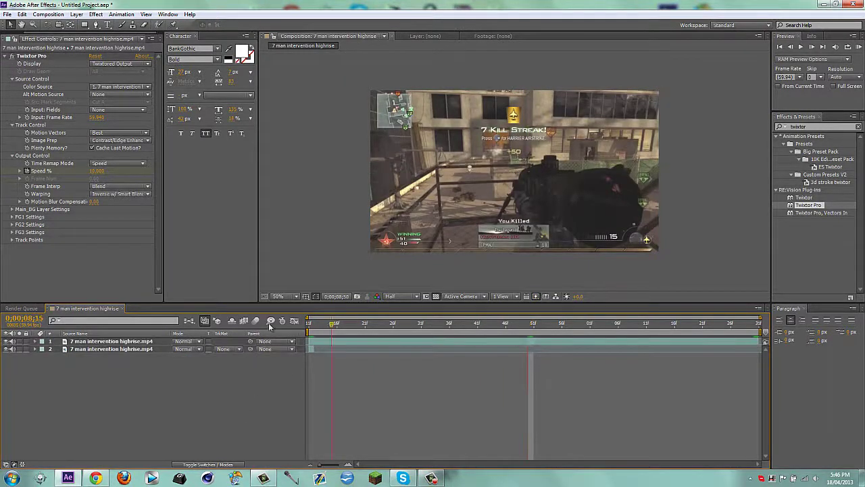
# Step: Add an adjustment layer above the clips with the playhead at the composition's start, and rename it "Gun Effect"
pyautogui.press('Home')
pyautogui.hotkey('ctrl', 'alt', 'y')
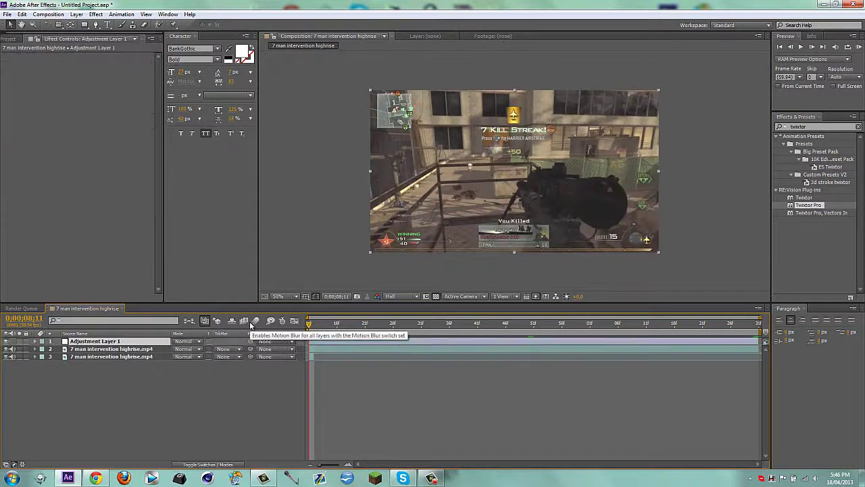
pyautogui.press('Return')
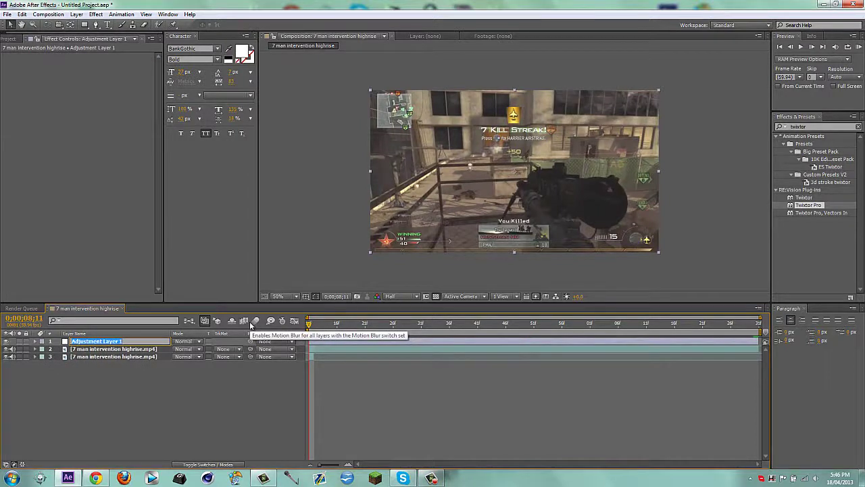
pyautogui.write('Gun Effect')
pyautogui.press('Return')
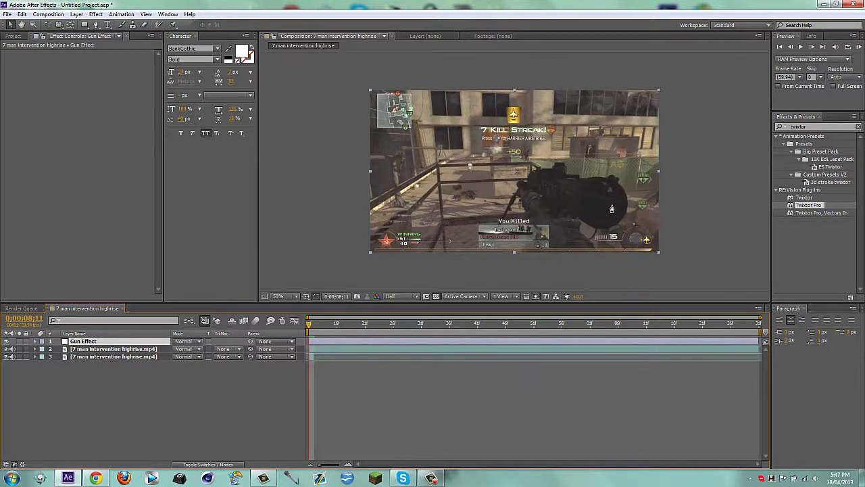
# Step: Draw a closed Pen-tool mask around the gun on the Gun Effect layer and keyframe its Mask Path at 0;00;08;11
pyautogui.press('g')
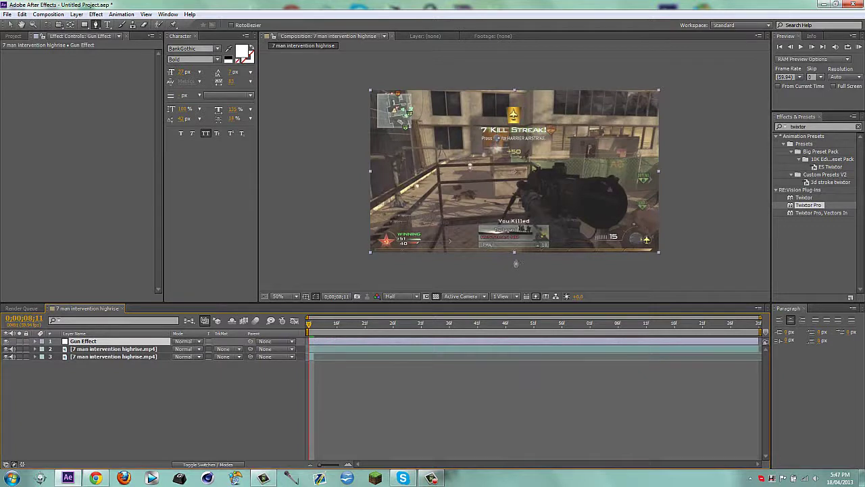
pyautogui.click(521, 230)
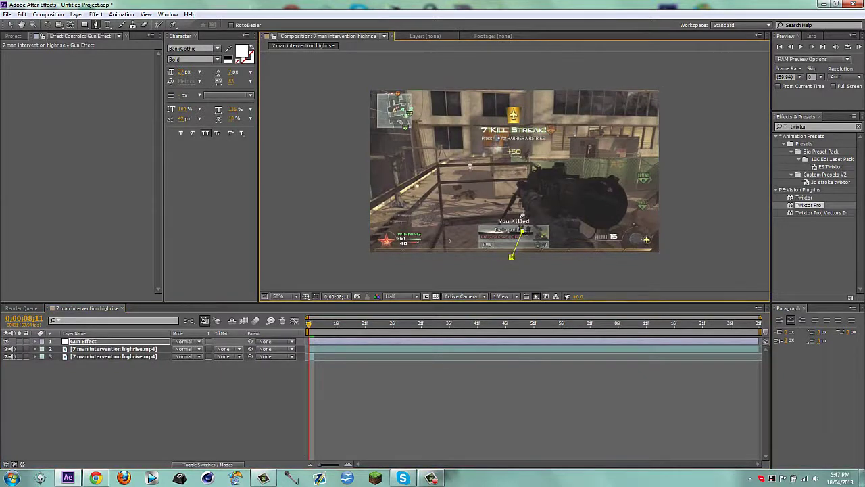
pyautogui.click(522, 211)
pyautogui.click(515, 173)
pyautogui.click(529, 165)
pyautogui.click(550, 159)
pyautogui.click(572, 162)
pyautogui.click(578, 174)
pyautogui.click(611, 171)
pyautogui.click(634, 182)
pyautogui.click(632, 209)
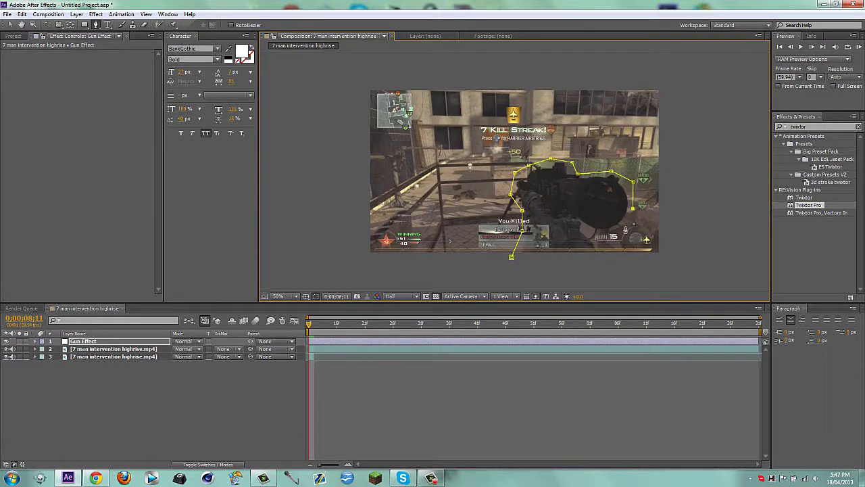
pyautogui.click(624, 229)
pyautogui.click(595, 231)
pyautogui.click(611, 254)
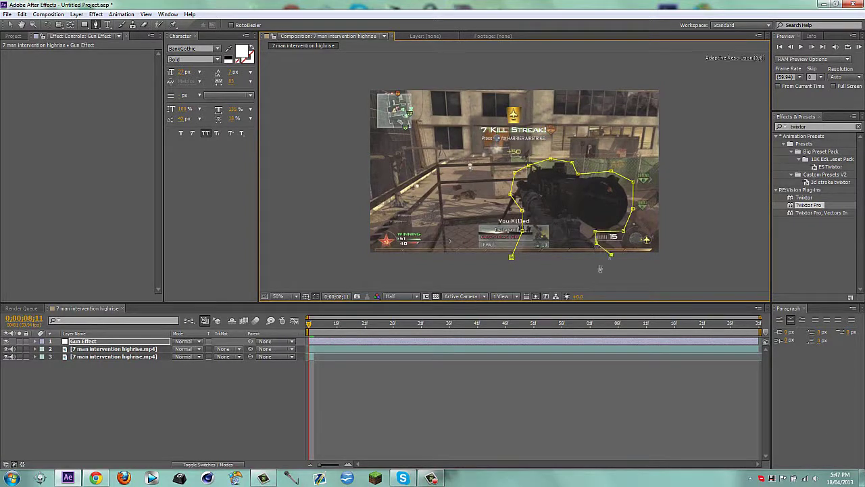
pyautogui.click(511, 256)
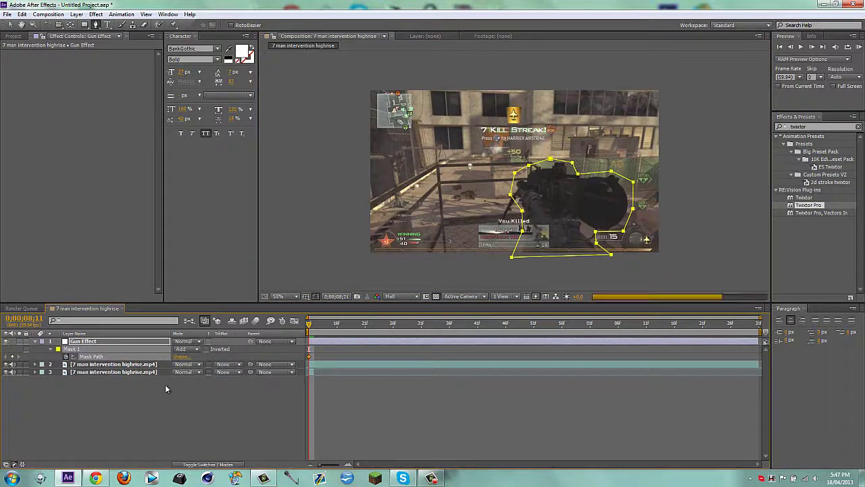
# Step: Reshape the mask's points to follow the gun's outline at 0;00;08;21
pyautogui.hotkey('shift', 'pagedown')
pyautogui.press('v')
pyautogui.click(492, 276)
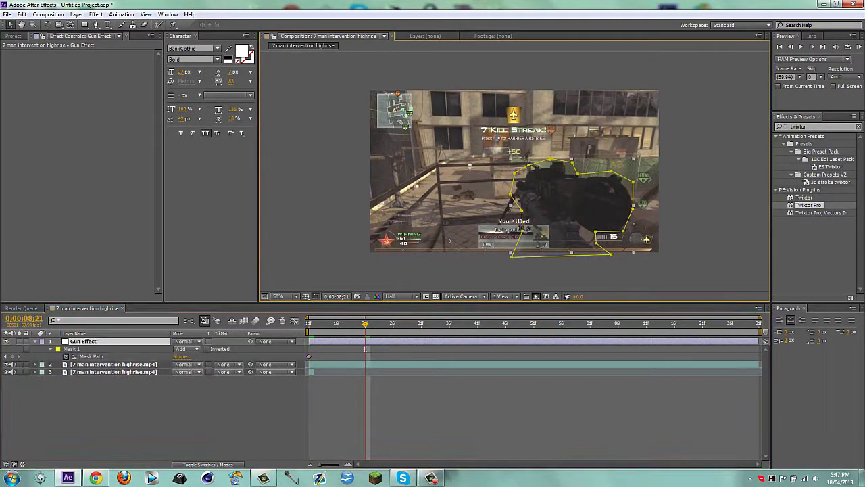
pyautogui.moveTo(522, 210); pyautogui.dragTo(517, 211)
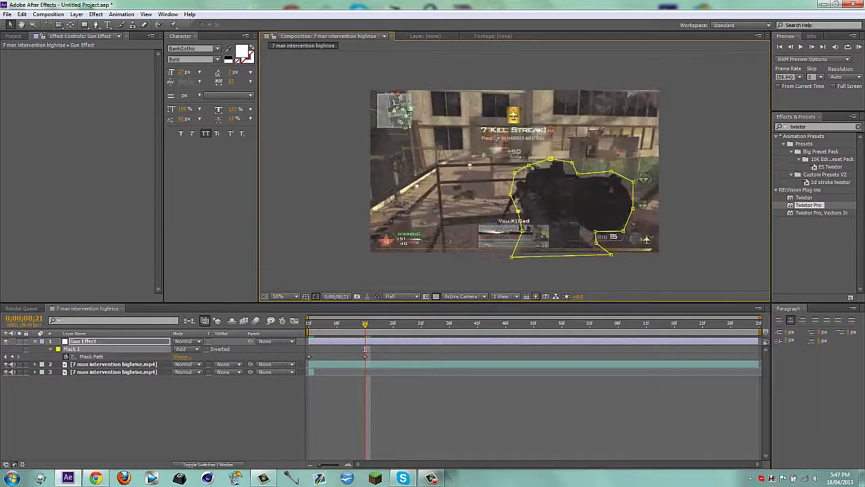
pyautogui.moveTo(577, 174); pyautogui.dragTo(572, 169)
pyautogui.moveTo(633, 209); pyautogui.dragTo(585, 234)
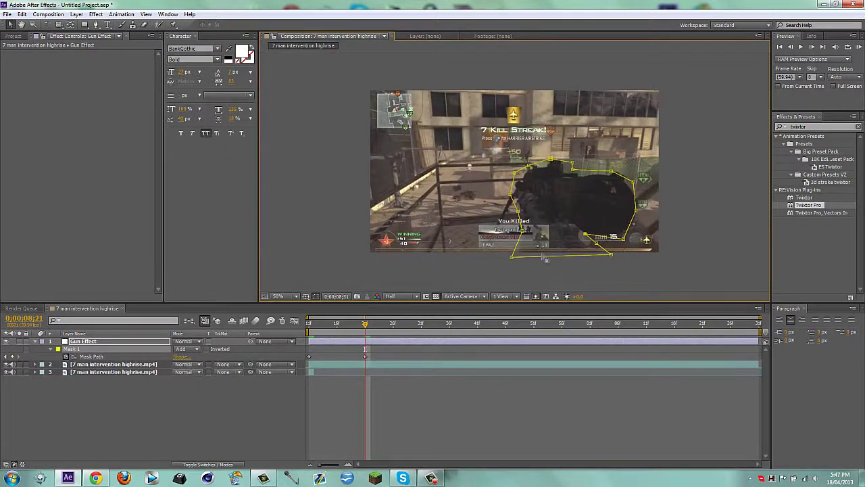
# Step: Refit the mask's edges to the gun at 0;00;08;31, moving its lower corner points outside the frame
pyautogui.hotkey('shift', 'pagedown')
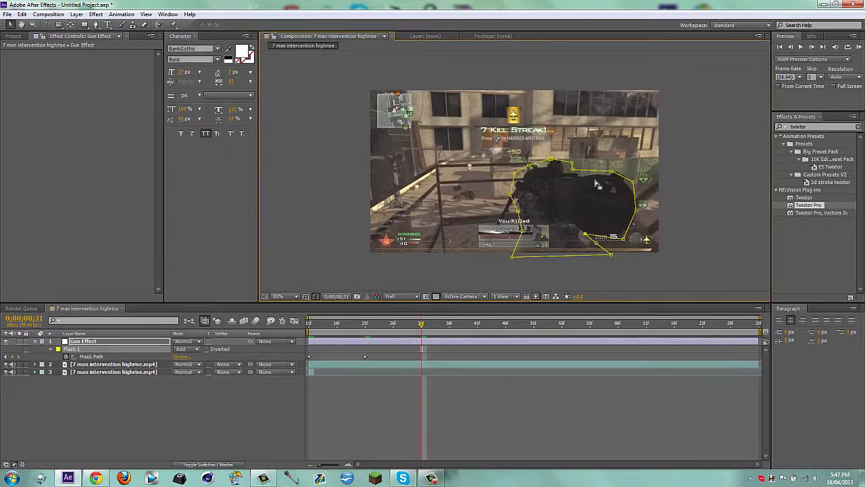
pyautogui.moveTo(573, 169); pyautogui.dragTo(589, 245)
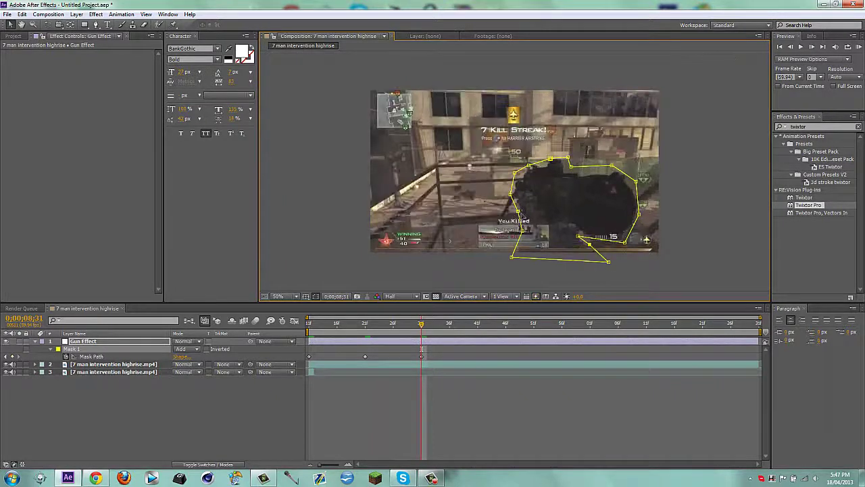
pyautogui.moveTo(518, 211); pyautogui.dragTo(500, 258)
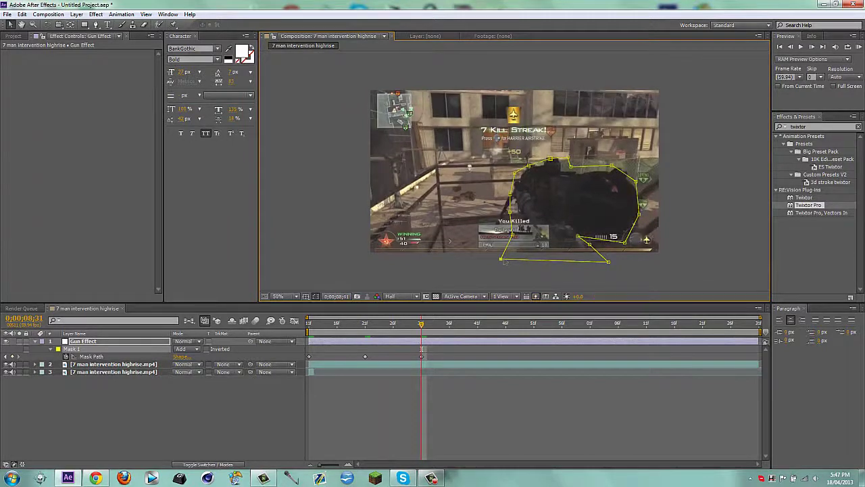
# Step: Adjust the mask at 0;00;08;41 to enclose the scope's far end and the top of the gun
pyautogui.hotkey('shift', 'pagedown')
pyautogui.moveTo(636, 181)
pyautogui.mouseDown()
pyautogui.moveTo(654, 188)
pyautogui.moveTo(644, 184)
pyautogui.mouseUp()
pyautogui.moveTo(639, 214); pyautogui.dragTo(598, 252)
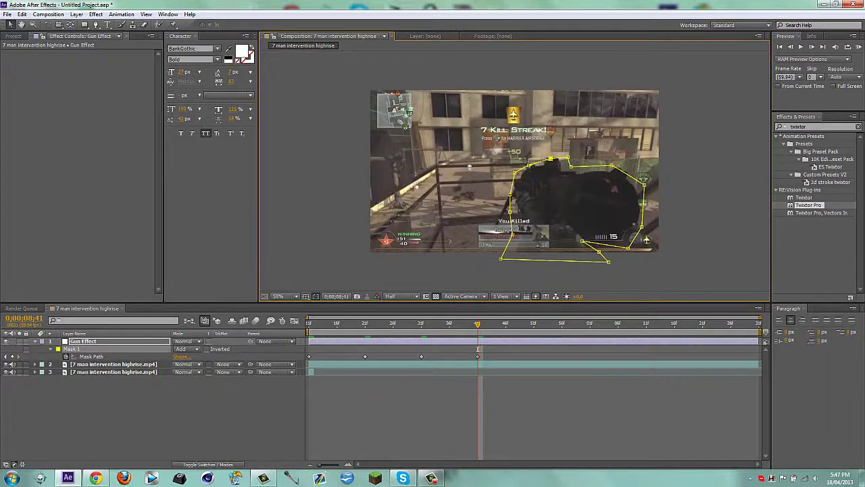
pyautogui.moveTo(551, 159)
pyautogui.mouseDown()
pyautogui.moveTo(539, 155)
pyautogui.moveTo(562, 165)
pyautogui.mouseUp()
pyautogui.click(482, 338)
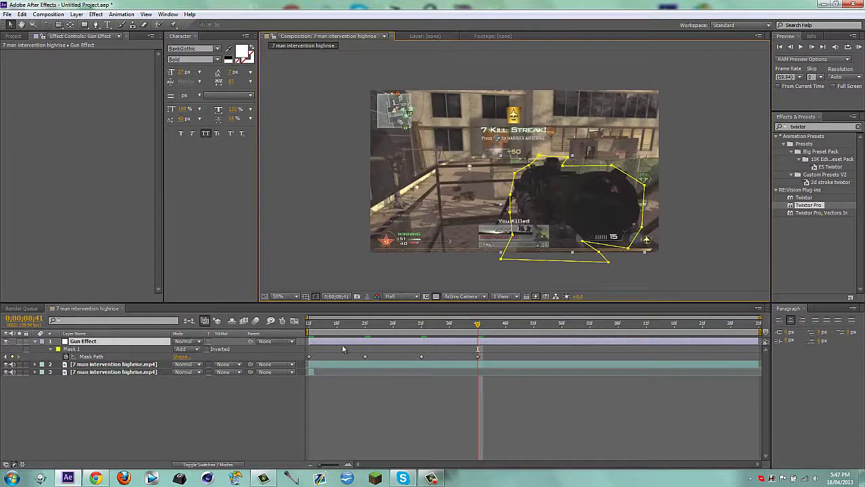
# Step: Return to the composition's start and apply the CC Light Rays effect to the masked Gun Effect layer
pyautogui.press('Home')
pyautogui.click(282, 401)
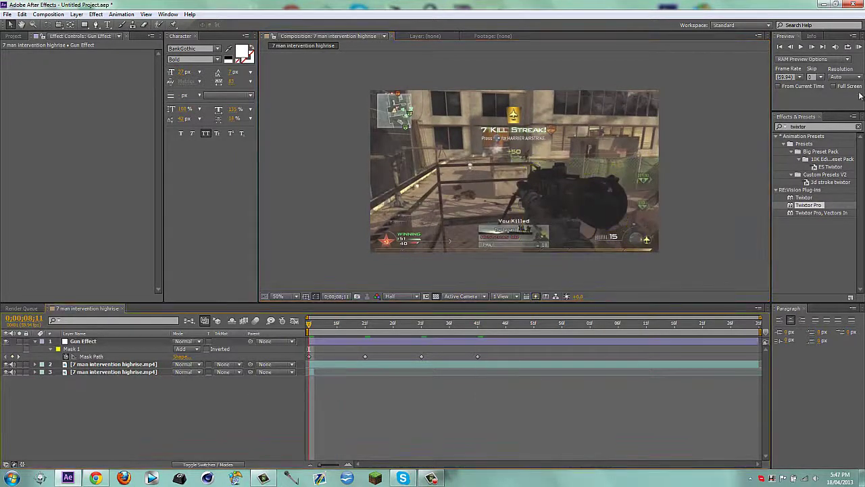
pyautogui.click(815, 126)
pyautogui.write('cc l')
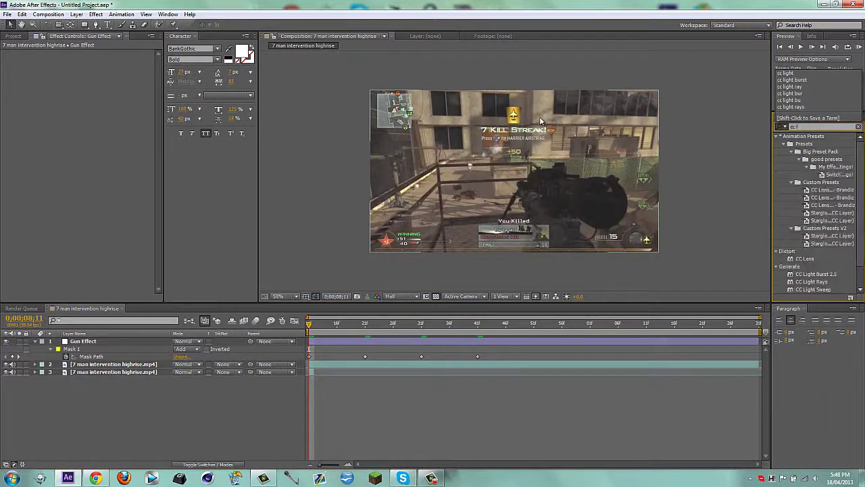
pyautogui.write('ight r')
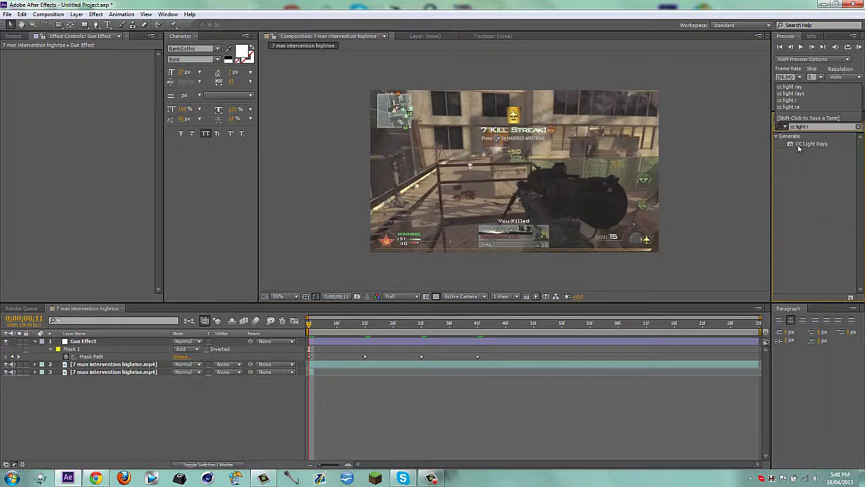
pyautogui.moveTo(797, 144); pyautogui.dragTo(589, 216)
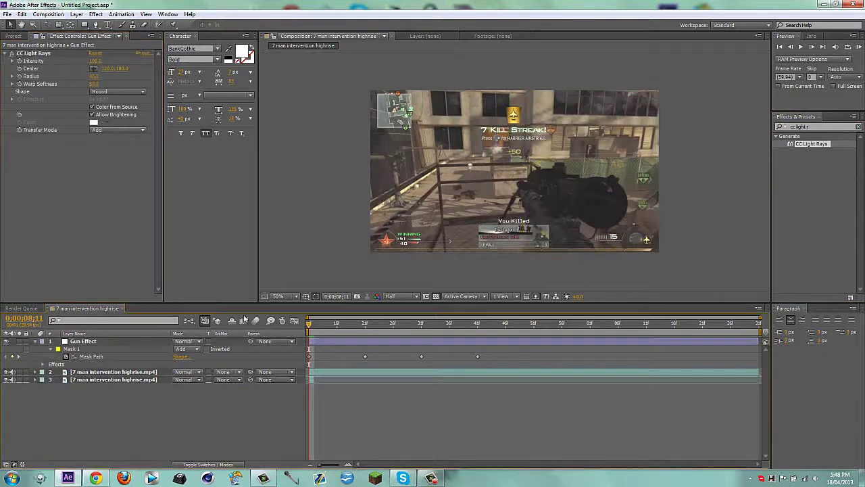
# Step: Place the CC Light Rays center on the walkway beside the gun, at about 480, 500
pyautogui.click(97, 70)
pyautogui.click(478, 202)
pyautogui.click(376, 342)
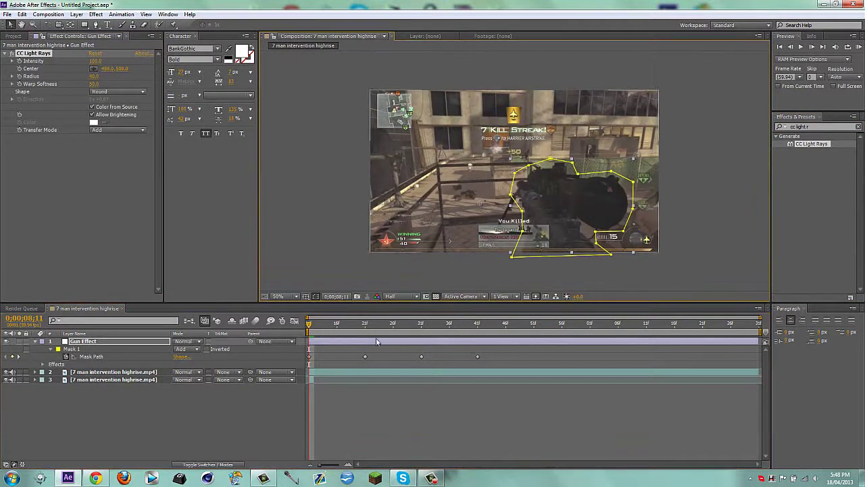
pyautogui.click(268, 399)
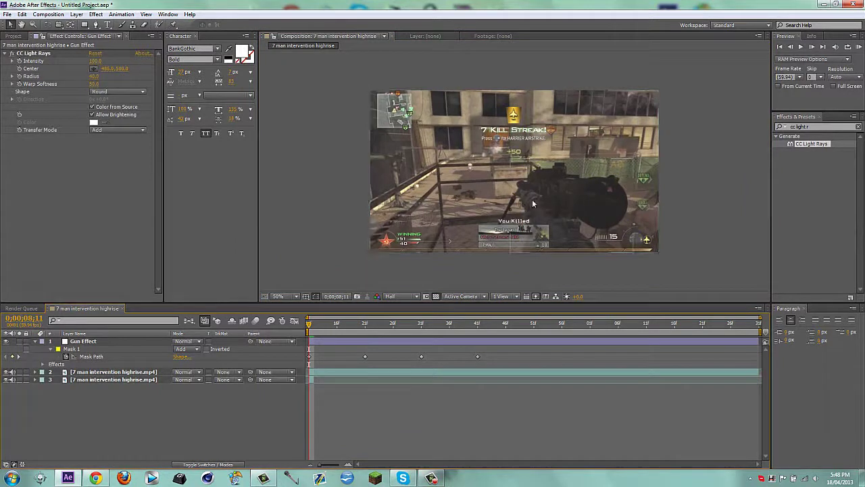
# Step: Set the CC Light Rays Intensity to 200 and Radius to 200
pyautogui.moveTo(96, 60); pyautogui.dragTo(150, 56)
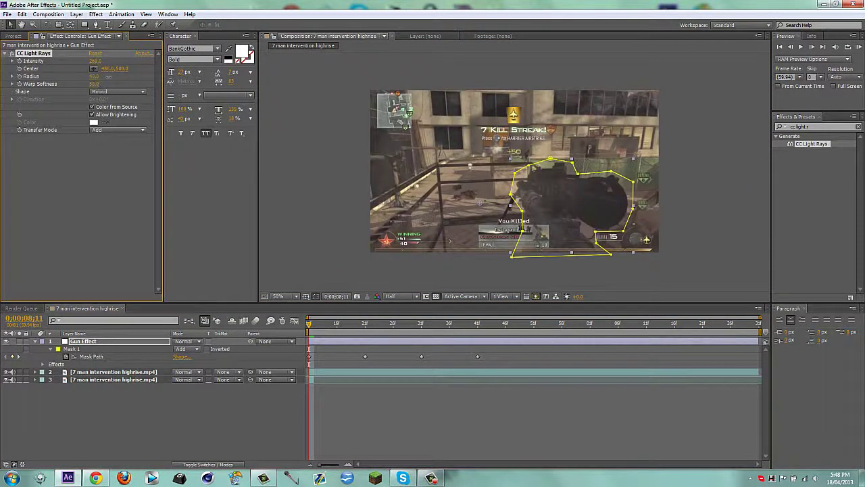
pyautogui.moveTo(107, 77); pyautogui.dragTo(136, 75)
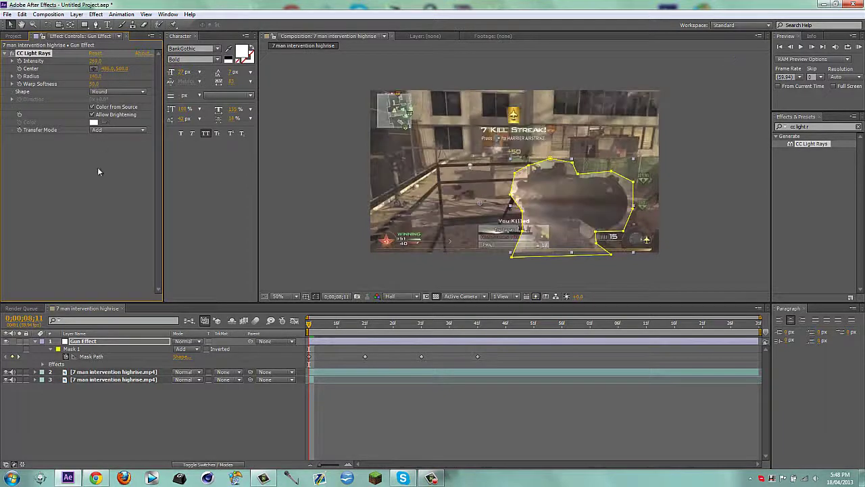
pyautogui.click(96, 61)
pyautogui.write('200')
pyautogui.click(96, 76)
pyautogui.write('200')
pyautogui.press('Return')
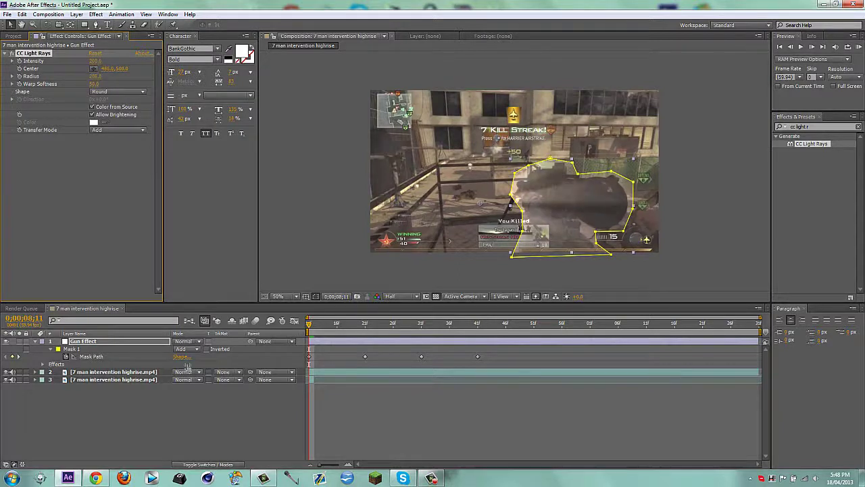
# Step: Reposition the CC Light Rays center to about 446, 456 and start keyframing Center at 0;00;08;11
pyautogui.click(546, 185)
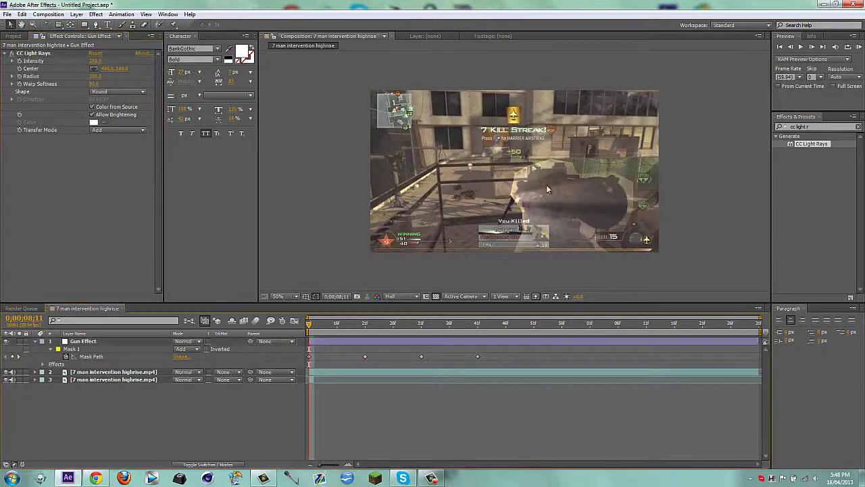
pyautogui.click(439, 341)
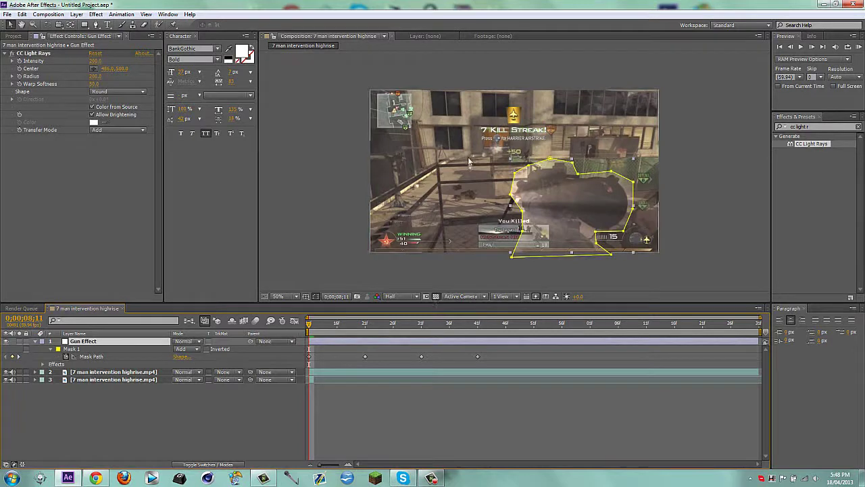
pyautogui.click(93, 69)
pyautogui.moveTo(476, 195); pyautogui.dragTo(472, 197)
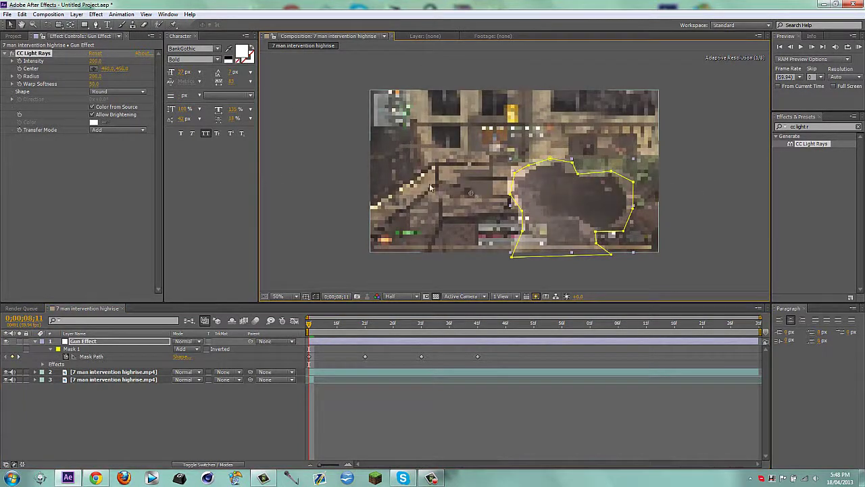
pyautogui.click(20, 69)
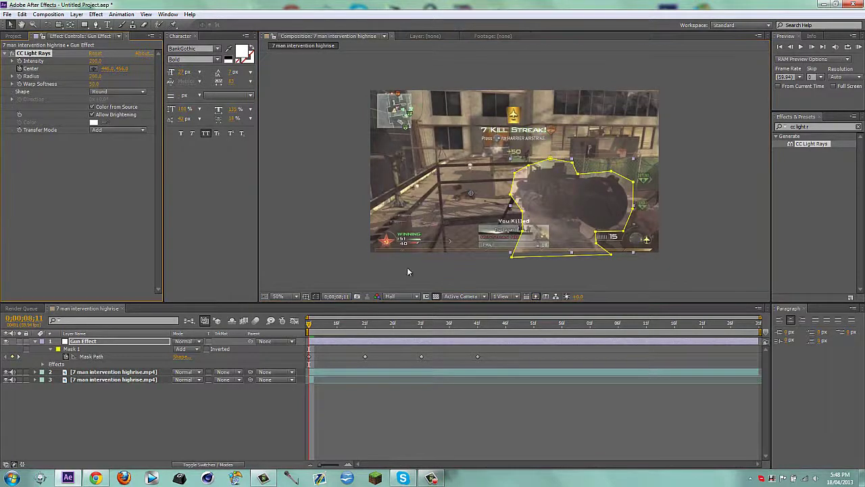
# Step: Keyframe the CC Light Rays center at about 549, 298 at 0;00;08;41
pyautogui.click(475, 323)
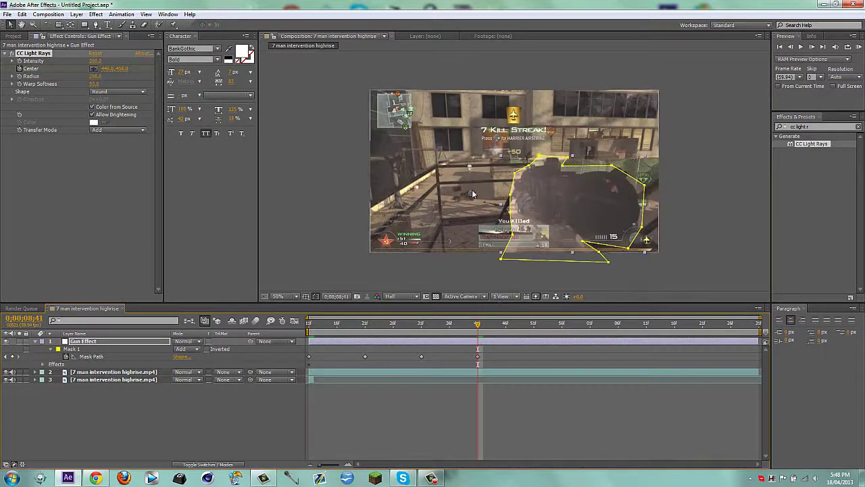
pyautogui.moveTo(471, 193); pyautogui.dragTo(494, 158)
pyautogui.click(287, 402)
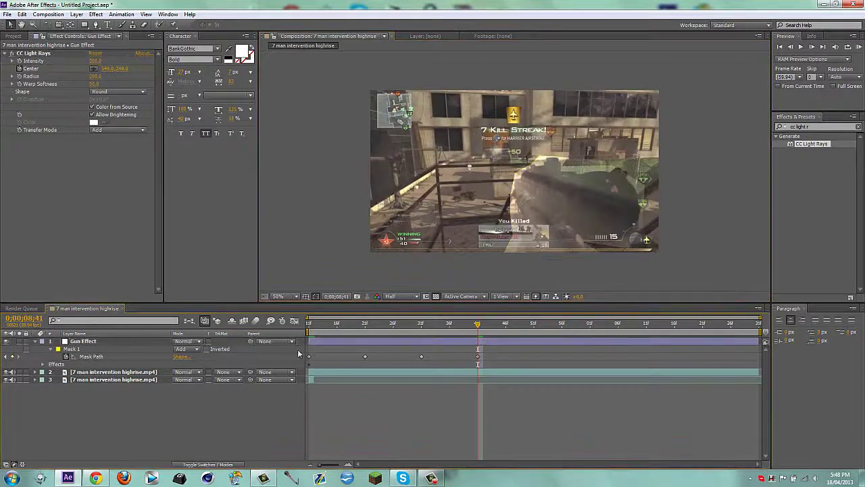
# Step: Go back to the composition's start and apply CC Light Burst 2.5 to the Gun Effect layer
pyautogui.press('Home')
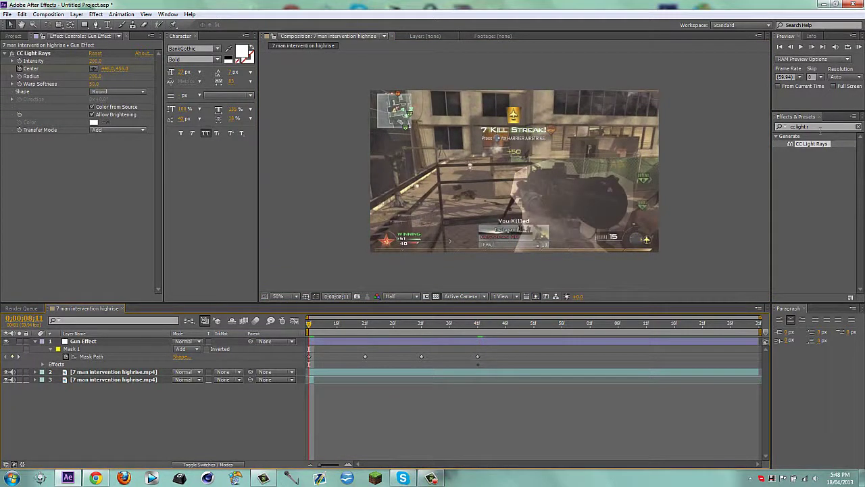
pyautogui.press('BackSpace')
pyautogui.press('BackSpace')
pyautogui.press('BackSpace')
pyautogui.press('BackSpace')
pyautogui.press('BackSpace')
pyautogui.press('BackSpace')
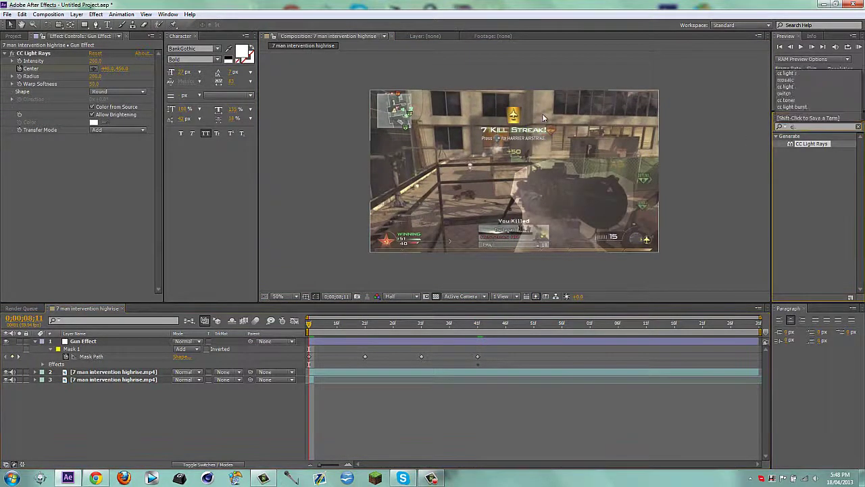
pyautogui.write('ight')
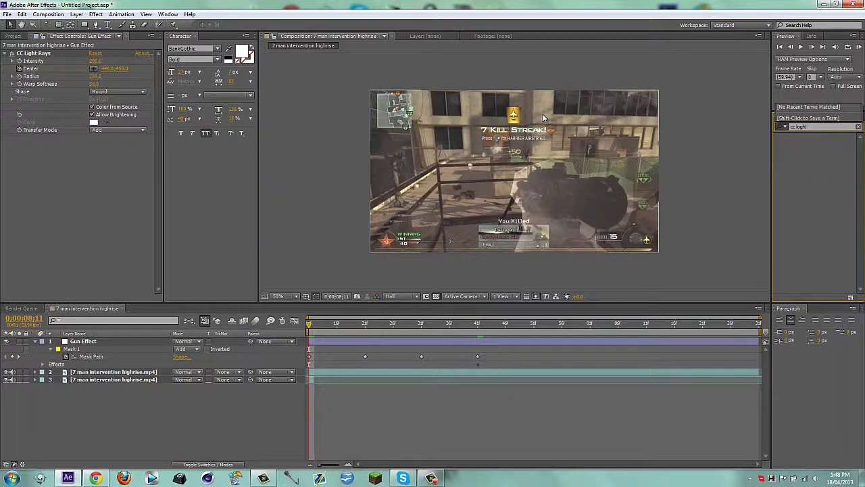
pyautogui.write(' bu')
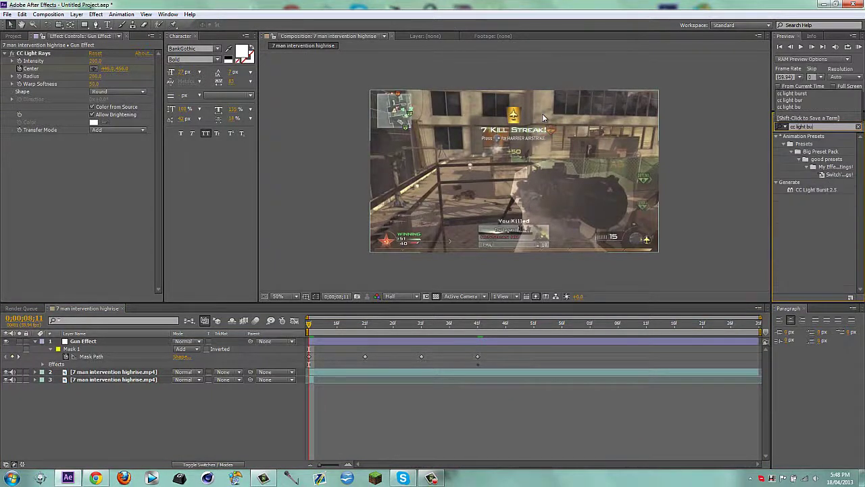
pyautogui.moveTo(809, 190); pyautogui.dragTo(548, 195)
# Step: Set the CC Light Burst 2.5 Ray Length to 25 and toggle the effect to compare its look
pyautogui.click(95, 161)
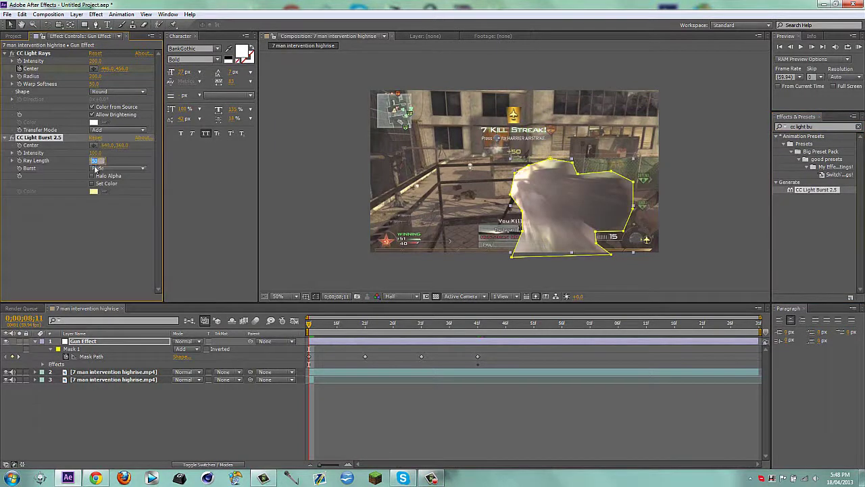
pyautogui.write('25')
pyautogui.press('Return')
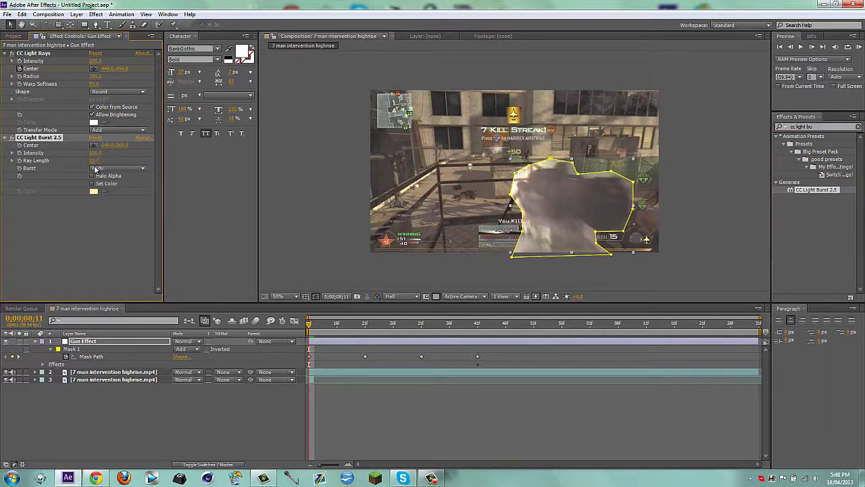
pyautogui.click(12, 137)
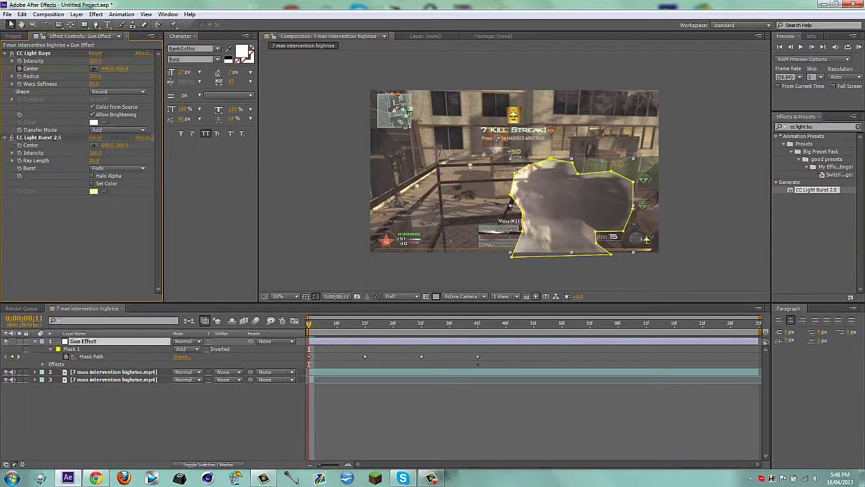
# Step: Collapse both light effects and set the Gun Effect layer's blending mode to Add
pyautogui.click(5, 52)
pyautogui.click(5, 61)
pyautogui.click(135, 409)
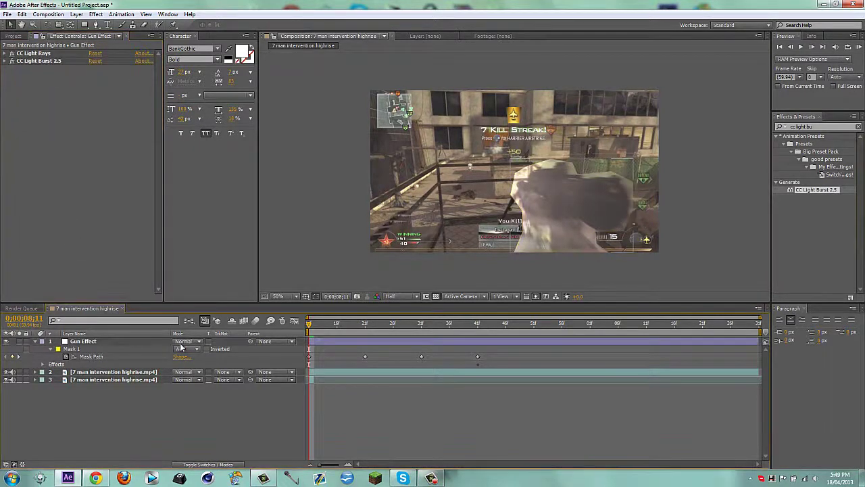
pyautogui.click(182, 343)
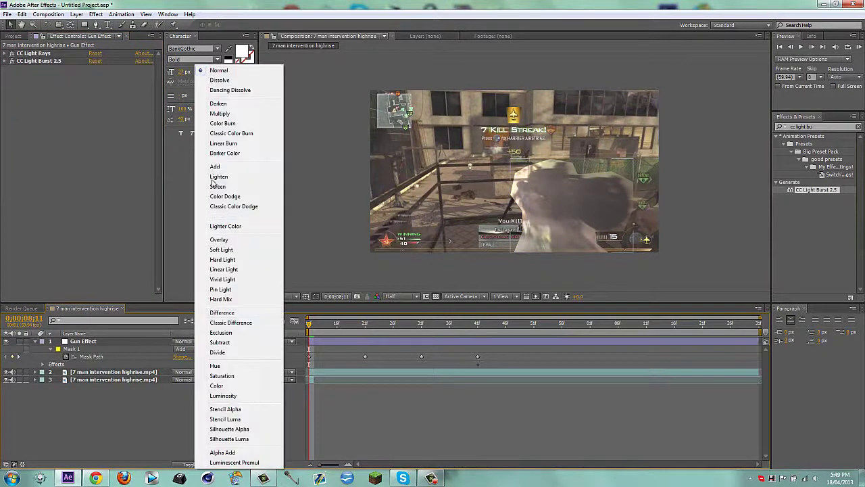
pyautogui.click(215, 167)
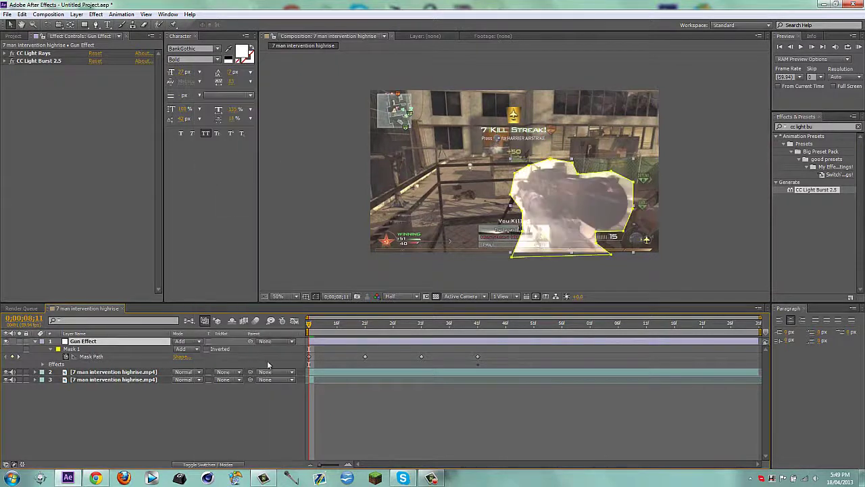
pyautogui.click(175, 418)
# Step: Set the Mask Feather of the Gun Effect layer's Mask 1 to 100 pixels and increase it to 150 pixels
pyautogui.click(94, 345)
pyautogui.press('f')
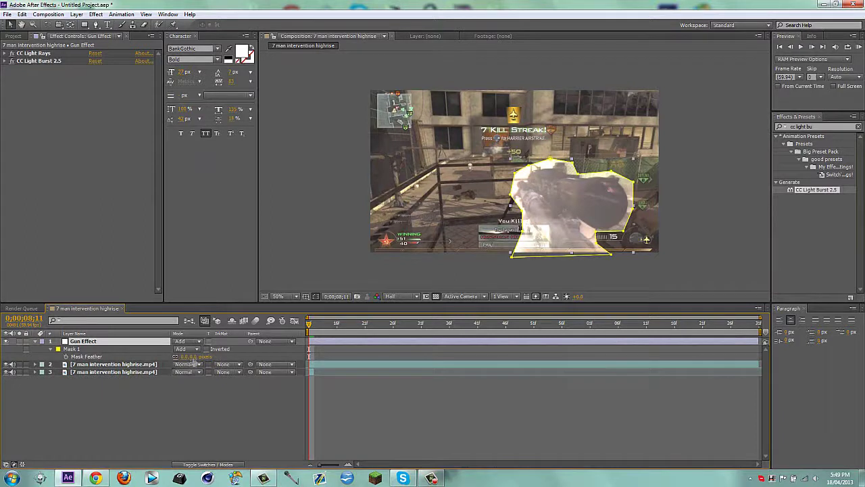
pyautogui.click(188, 357)
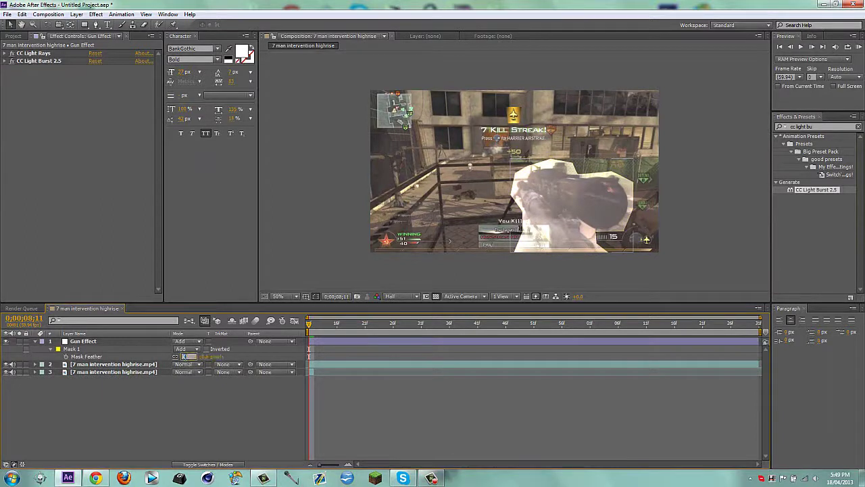
pyautogui.press('Return')
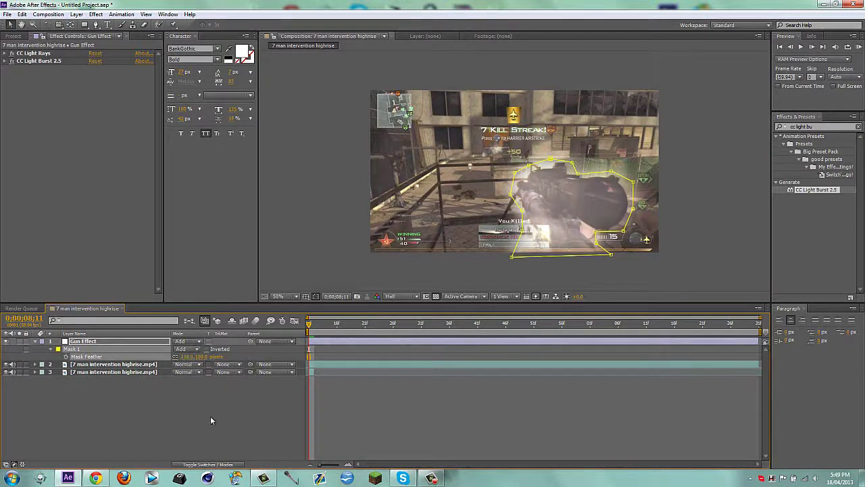
pyautogui.click(227, 417)
pyautogui.click(188, 356)
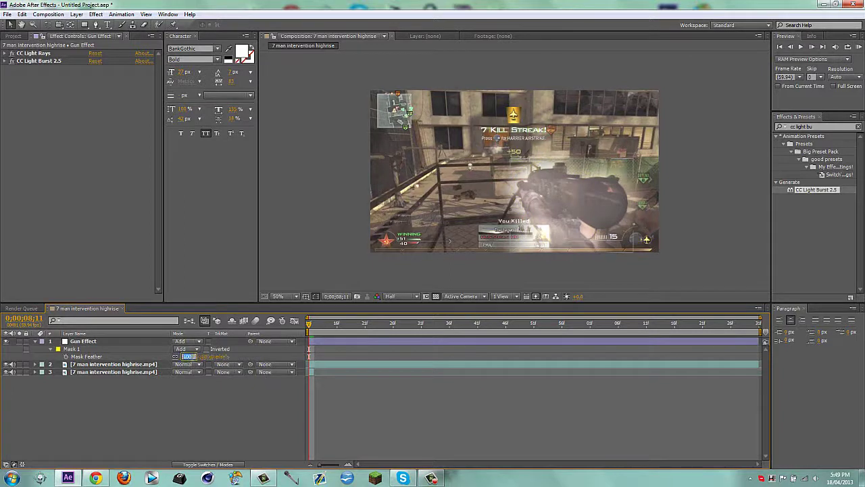
pyautogui.write('150')
pyautogui.press('Return')
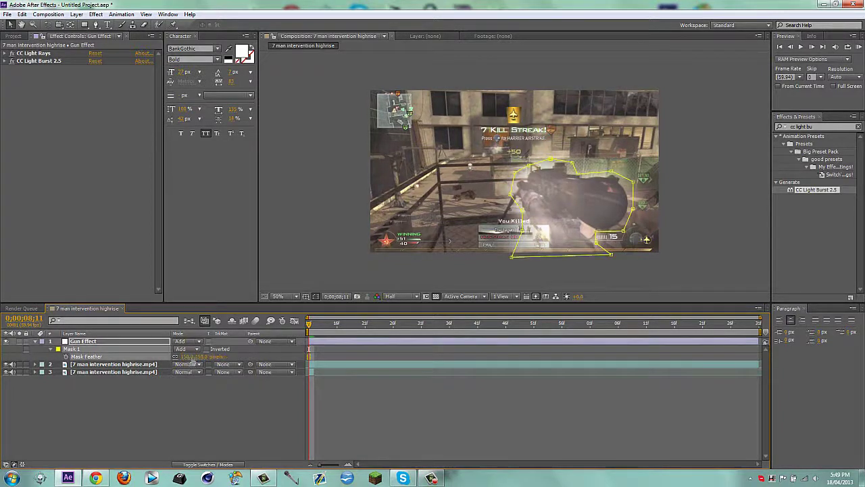
pyautogui.click(268, 414)
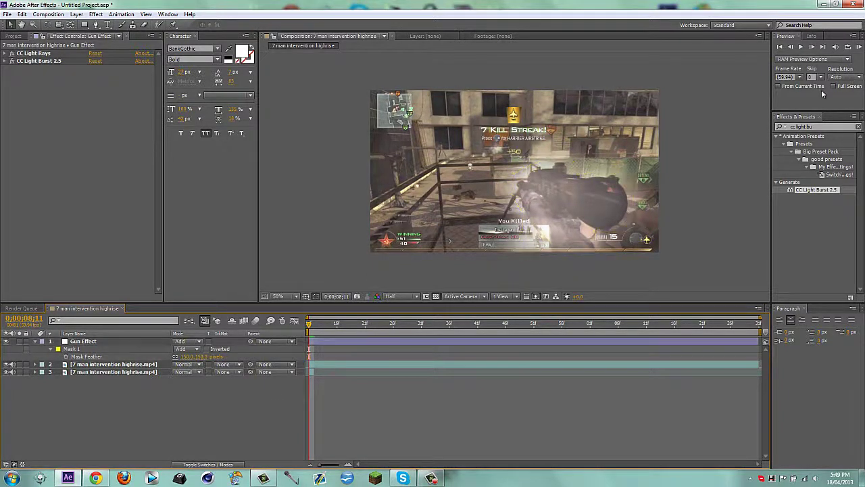
# Step: Find the Tritone color correction effect and apply it to the Gun Effect layer
pyautogui.click(818, 127)
pyautogui.write('tritone')
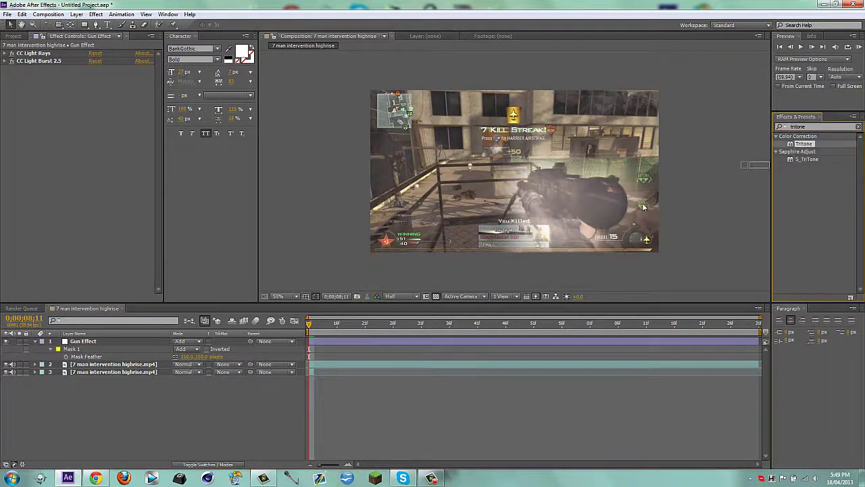
pyautogui.moveTo(643, 207); pyautogui.dragTo(385, 345)
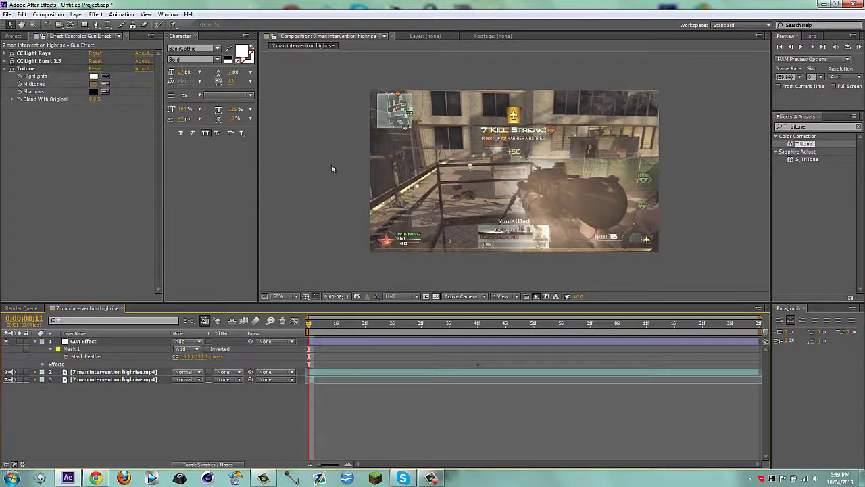
# Step: Set the Tritone Midtones to light green A7FDCB and Blend With Original to 30%
pyautogui.click(93, 85)
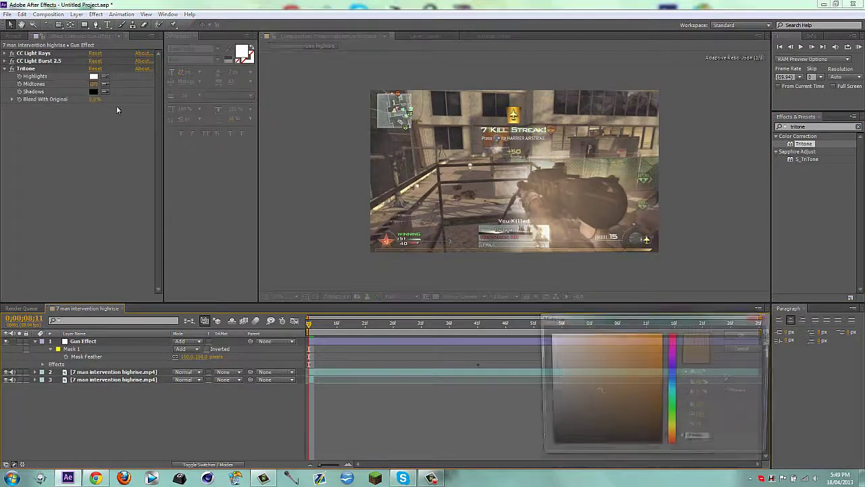
pyautogui.moveTo(675, 383); pyautogui.dragTo(677, 404)
pyautogui.moveTo(628, 365); pyautogui.dragTo(586, 334)
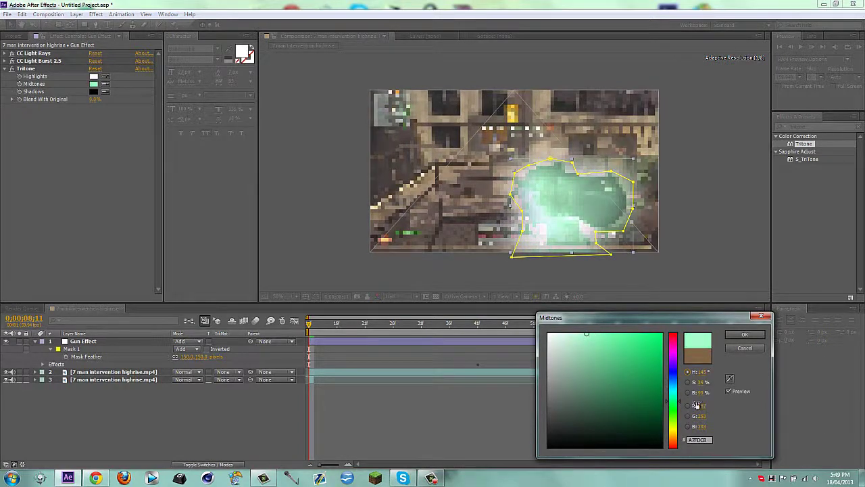
pyautogui.click(749, 336)
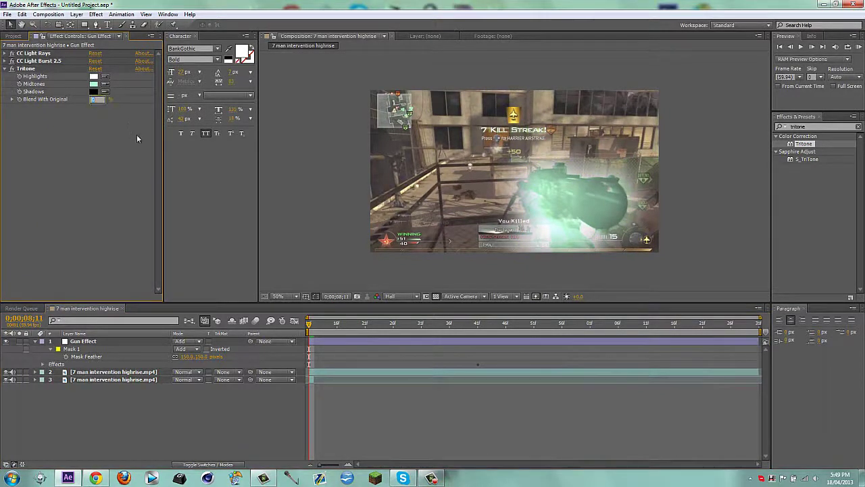
pyautogui.press('Return')
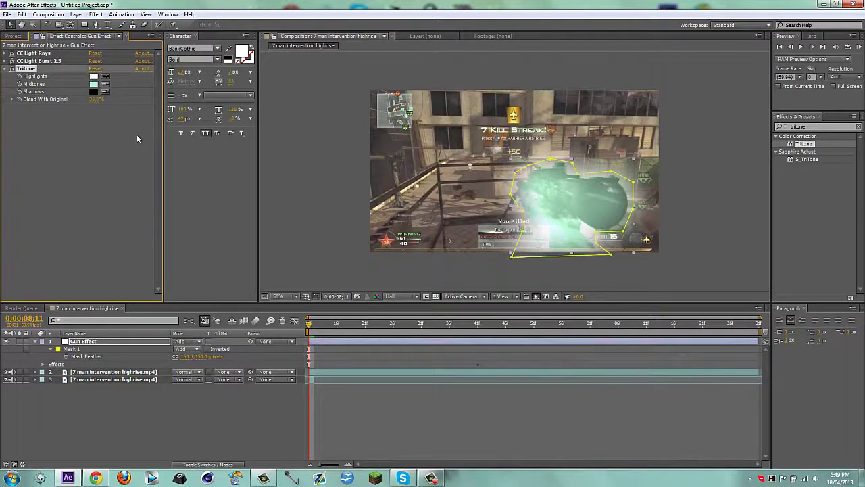
pyautogui.click(267, 419)
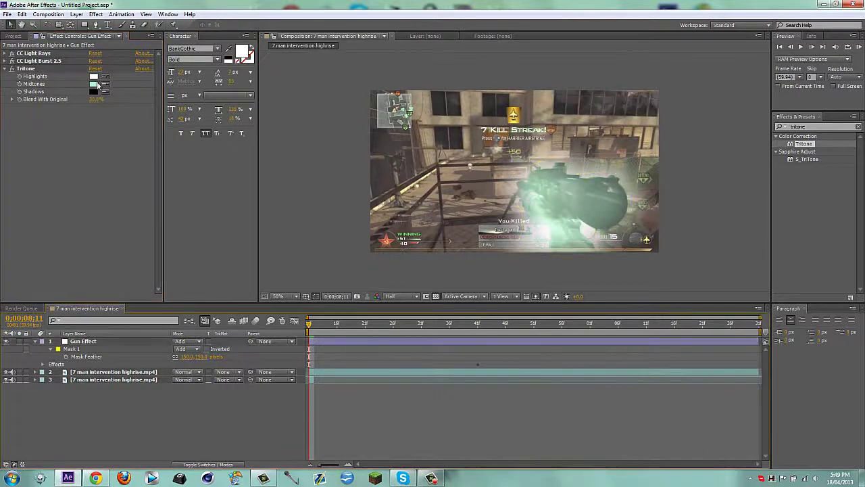
# Step: Change the Tritone Midtones color to a paler green, D7FCDB
pyautogui.click(94, 83)
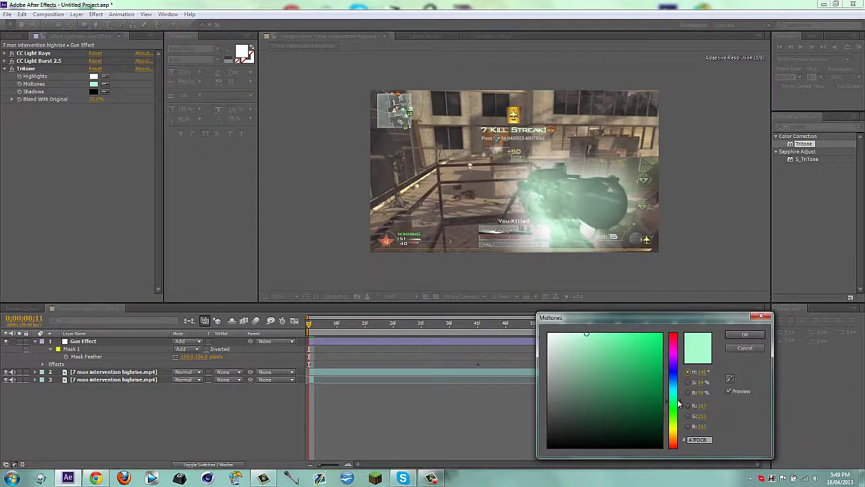
pyautogui.moveTo(674, 406); pyautogui.dragTo(674, 408)
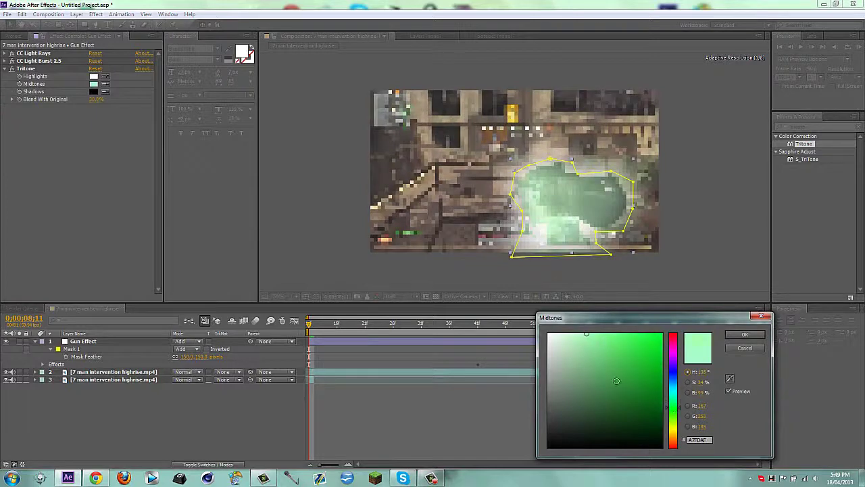
pyautogui.moveTo(574, 337); pyautogui.dragTo(562, 333)
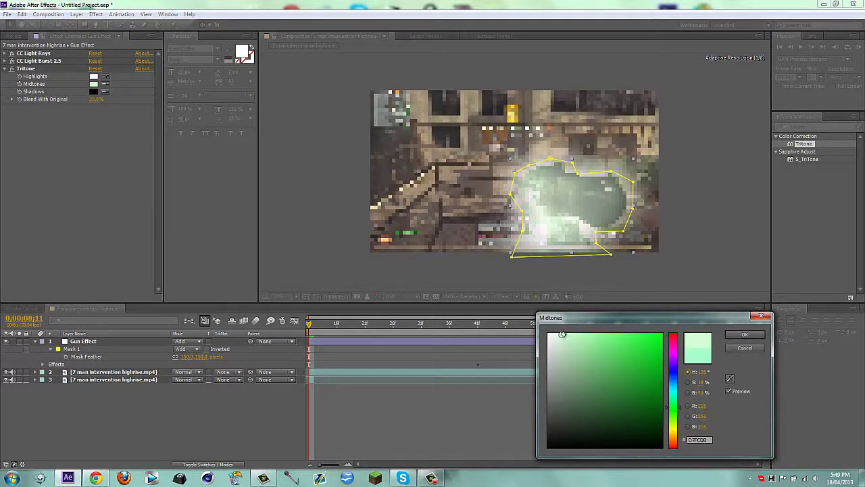
pyautogui.click(744, 335)
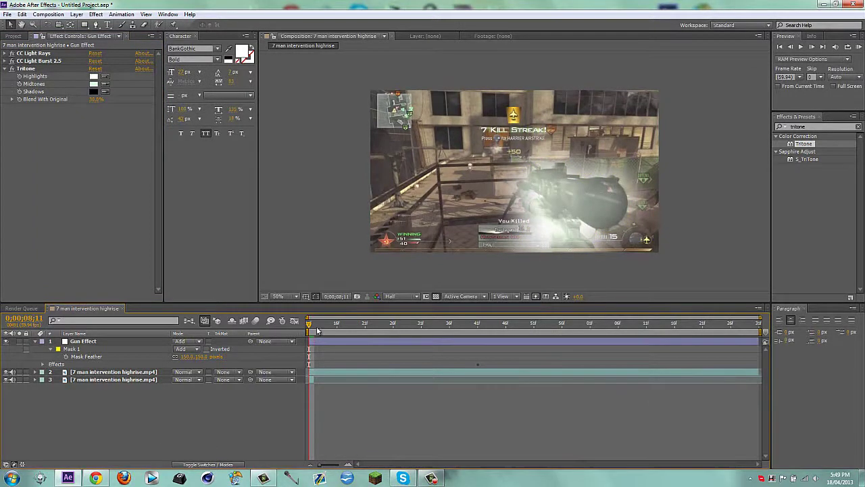
# Step: Preview the gun effect briefly from the start and look over the CC Light Burst 2.5 settings before collapsing the effects
pyautogui.press('space')
pyautogui.press('space')
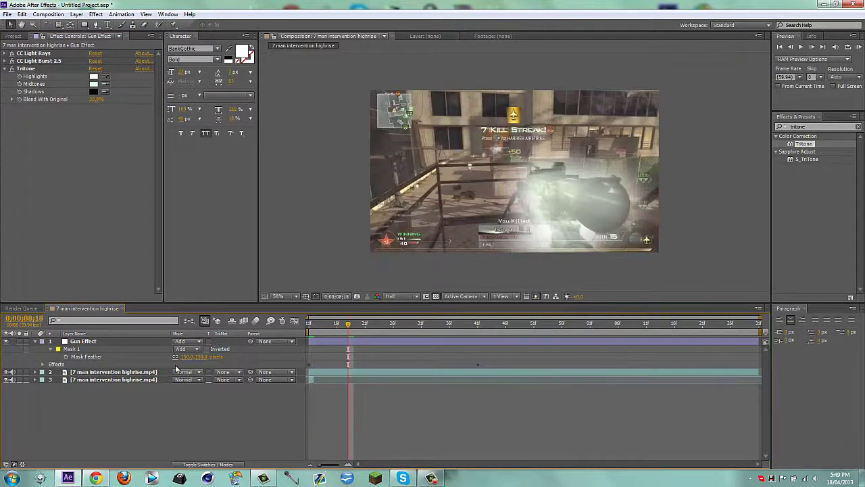
pyautogui.click(6, 69)
pyautogui.click(6, 69)
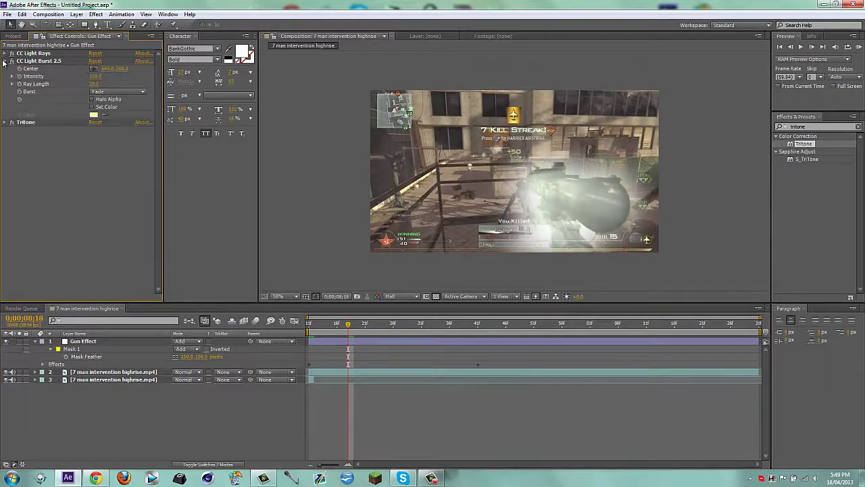
pyautogui.click(6, 69)
# Step: Switch to Chrome, play the channel's featured video at its tinted gun shot for reference, and return to After Effects
pyautogui.click(95, 478)
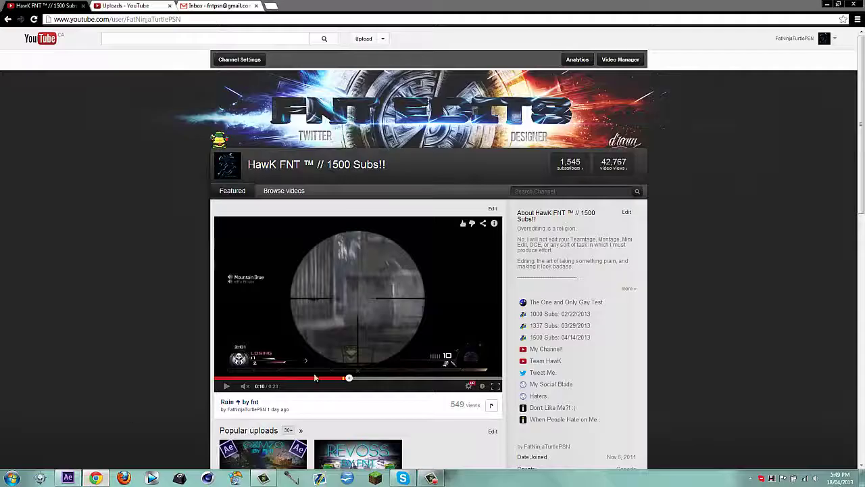
pyautogui.click(294, 380)
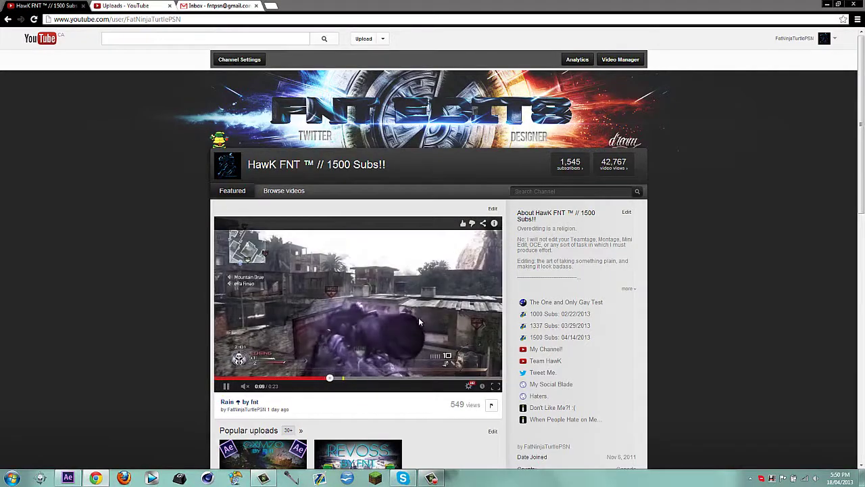
pyautogui.click(418, 322)
pyautogui.click(68, 478)
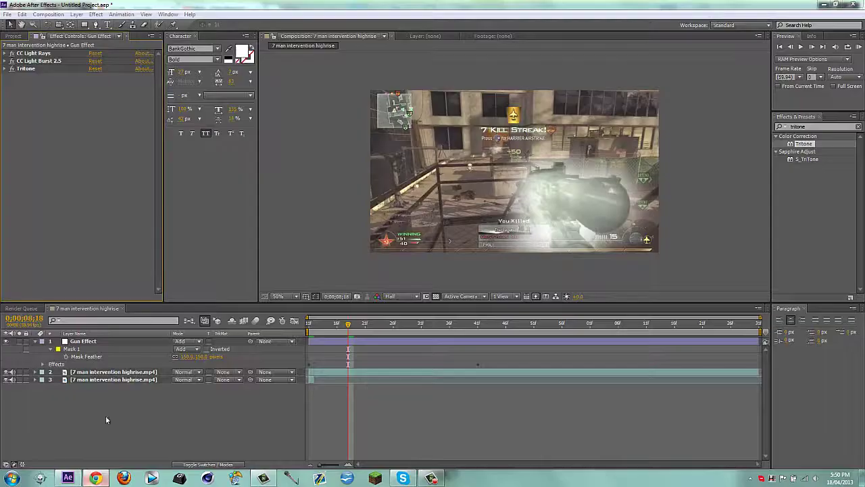
# Step: Try Mask Feather values of 114 and 181 pixels on the Gun Effect layer, switching off CC Light Burst 2.5 to compare
pyautogui.click(93, 341)
pyautogui.press('u')
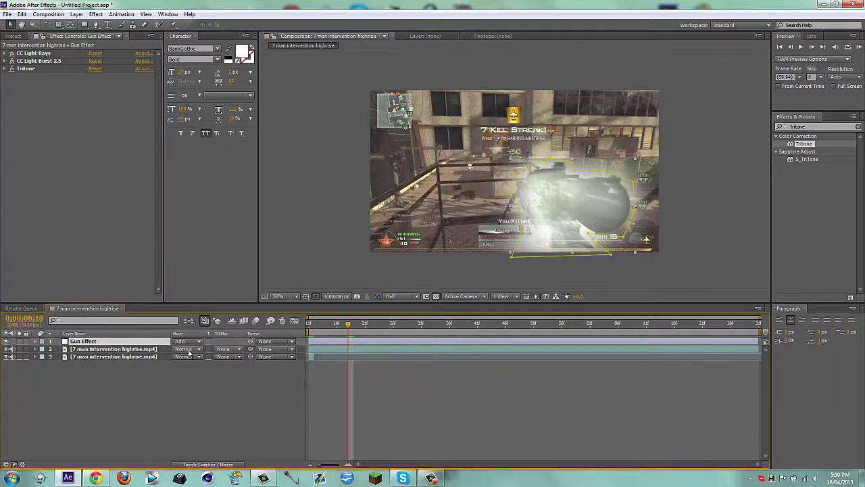
pyautogui.press('f')
pyautogui.moveTo(182, 359)
pyautogui.mouseDown()
pyautogui.moveTo(284, 353)
pyautogui.moveTo(173, 357)
pyautogui.mouseUp()
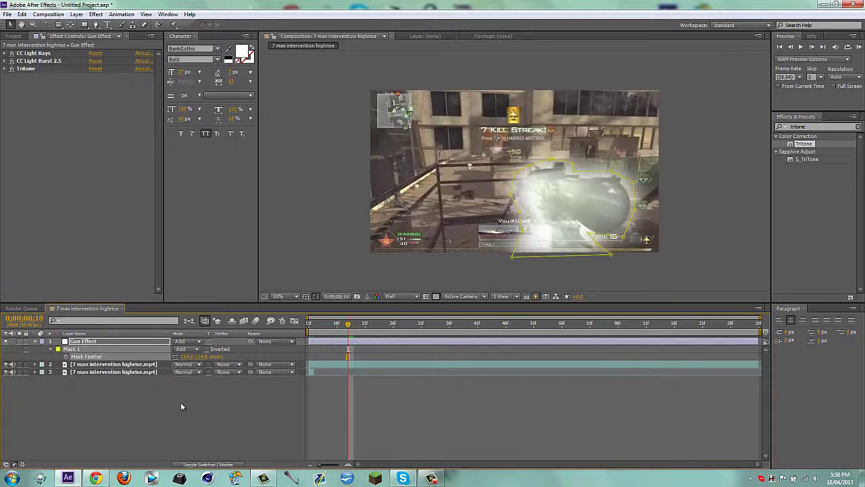
pyautogui.click(11, 60)
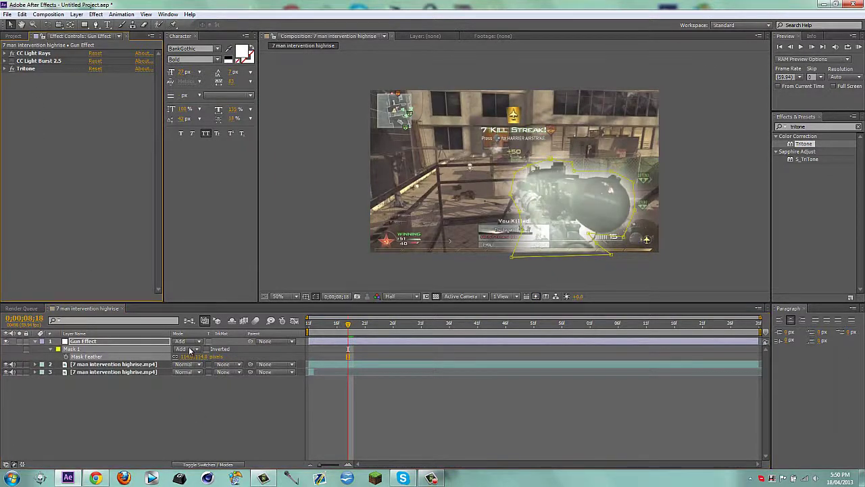
pyautogui.moveTo(193, 356); pyautogui.dragTo(213, 355)
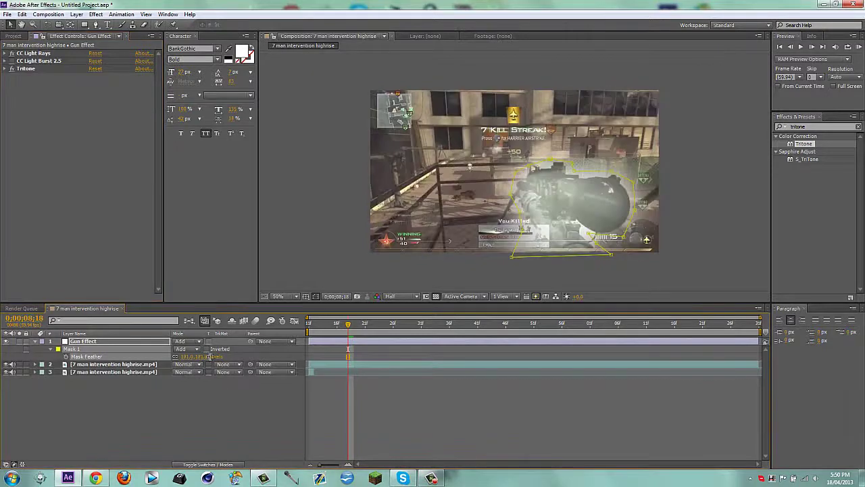
# Step: Recolor the Tritone Midtones to a light pinkish purple, F0A7F9
pyautogui.click(4, 69)
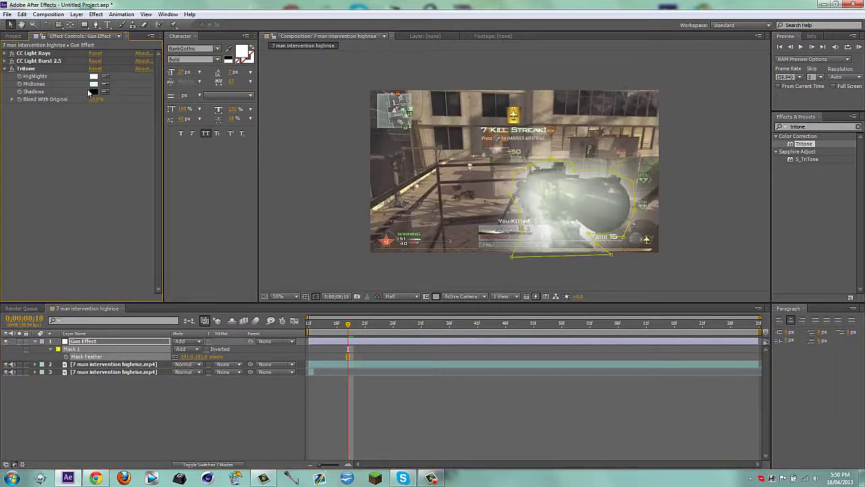
pyautogui.click(93, 84)
pyautogui.moveTo(675, 370); pyautogui.dragTo(676, 354)
pyautogui.click(582, 334)
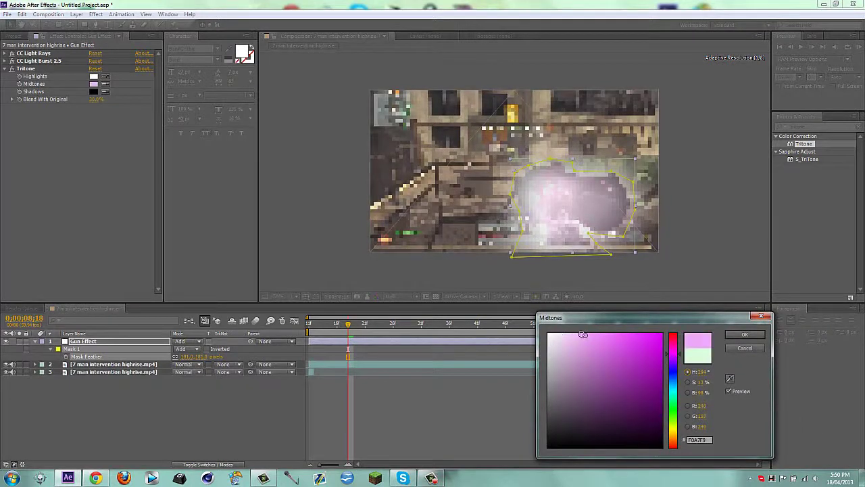
pyautogui.click(745, 335)
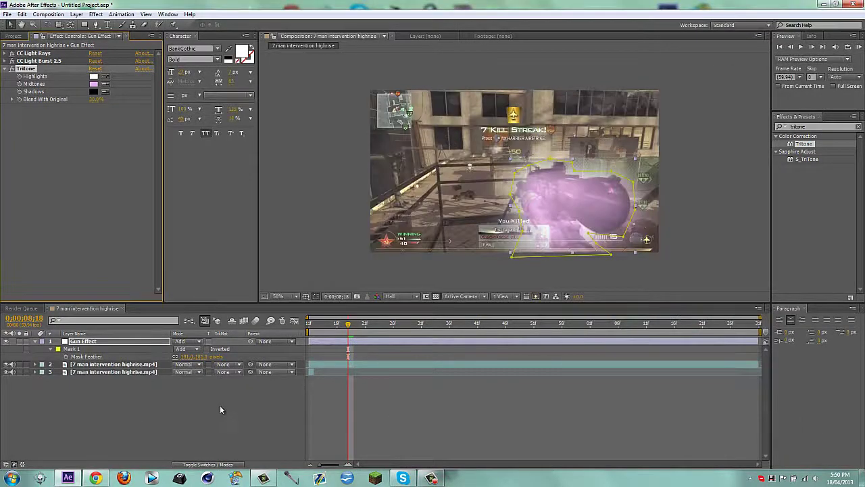
# Step: Reduce the Gun Effect mask's feather to 80 pixels, check the look at 0;00;08;28, and collapse the Tritone settings
pyautogui.moveTo(196, 357); pyautogui.dragTo(151, 356)
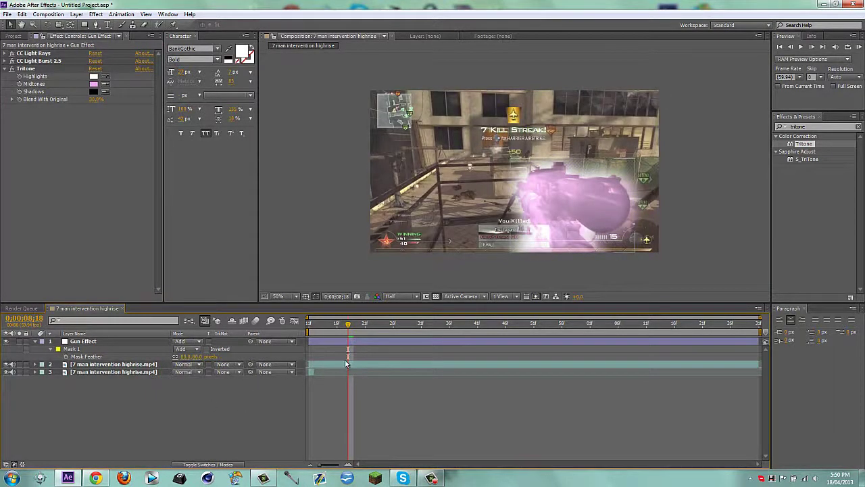
pyautogui.moveTo(332, 324); pyautogui.dragTo(404, 329)
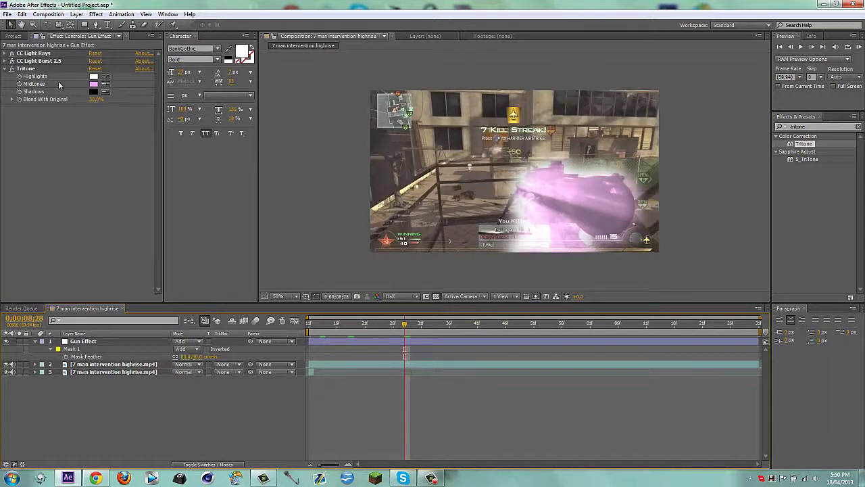
pyautogui.click(7, 69)
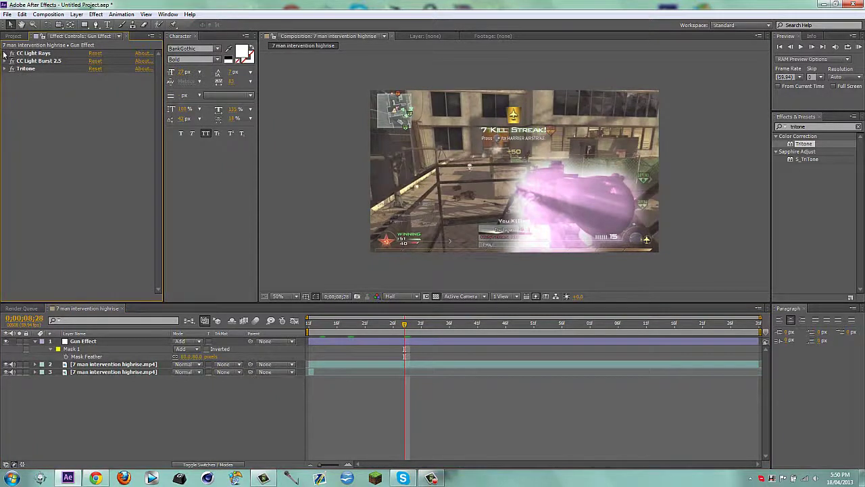
# Step: Lower the CC Light Rays Intensity on the Gun Effect layer to 91 and increase the effect's Radius
pyautogui.click(5, 53)
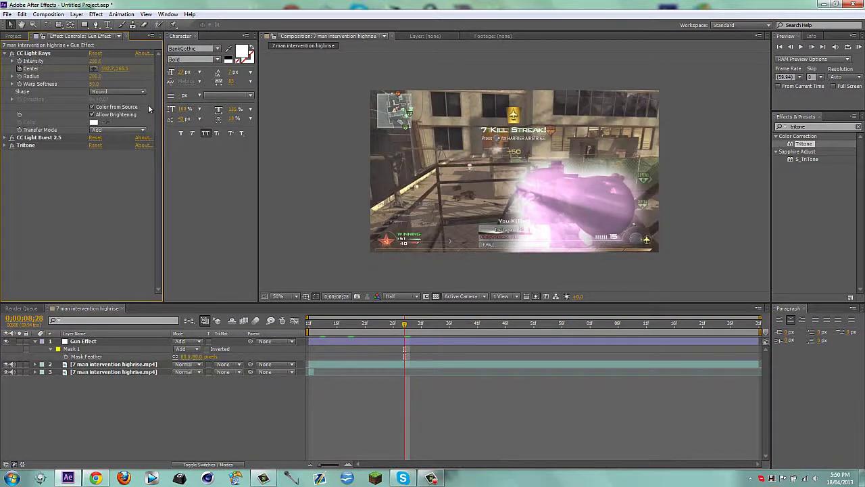
pyautogui.moveTo(96, 60); pyautogui.dragTo(22, 61)
pyautogui.click(212, 382)
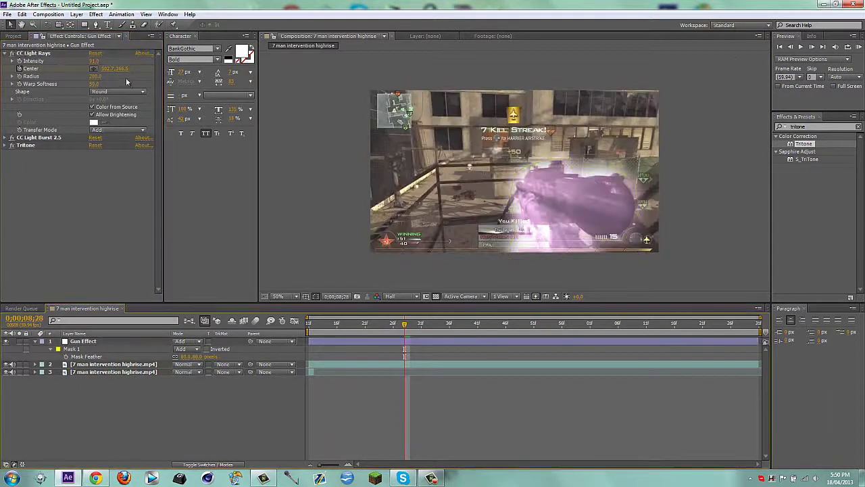
pyautogui.moveTo(95, 77); pyautogui.dragTo(186, 77)
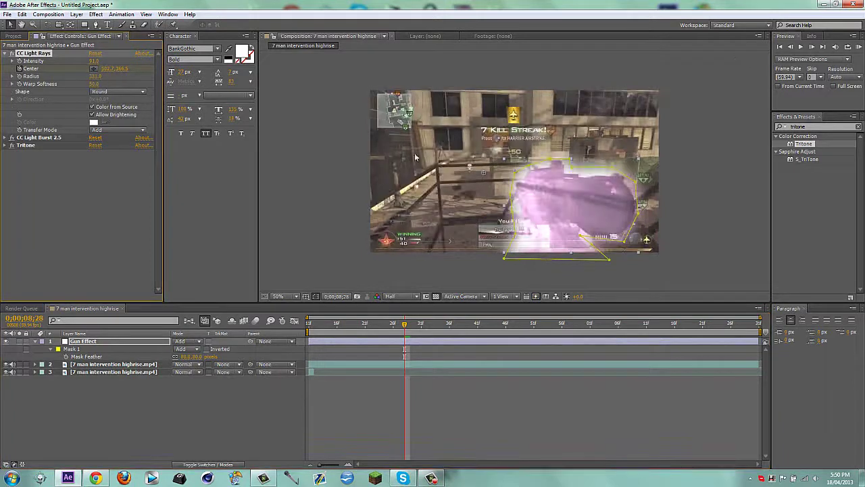
# Step: Move the CC Light Rays center toward the frame's upper left at 0;00;08;28 and check the glow on earlier frames back to 0;00;08;21
pyautogui.moveTo(480, 174); pyautogui.dragTo(412, 145)
pyautogui.click(306, 410)
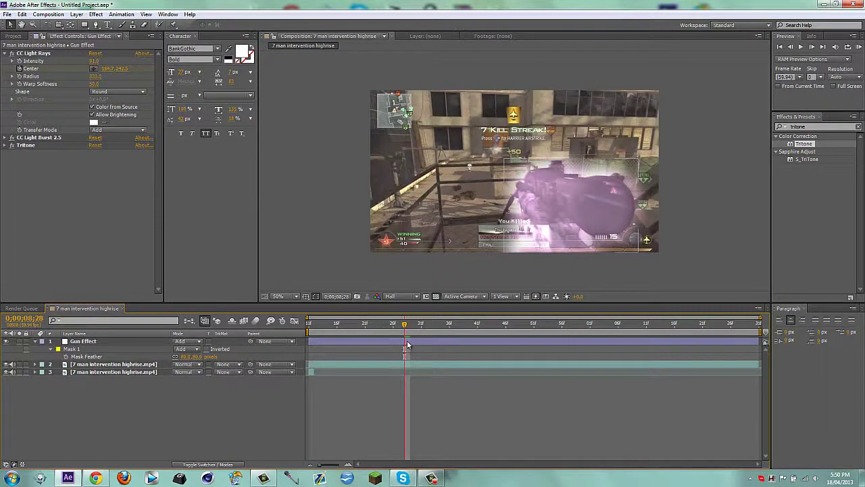
pyautogui.click(381, 324)
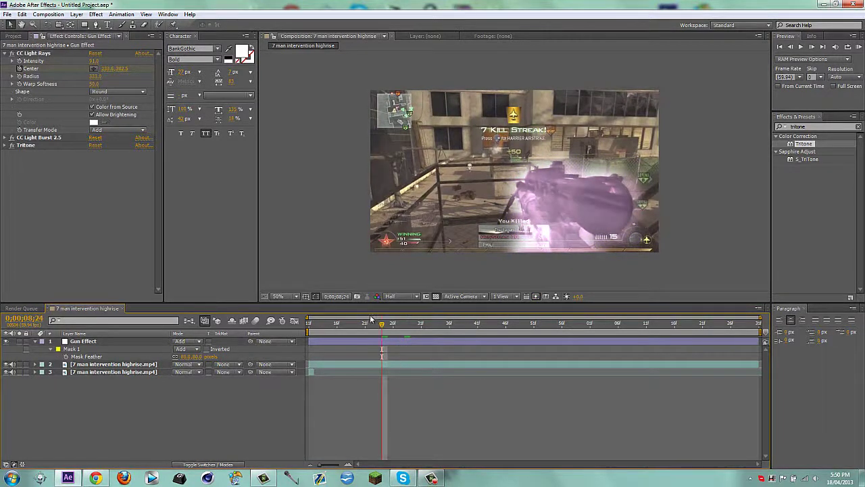
pyautogui.click(398, 325)
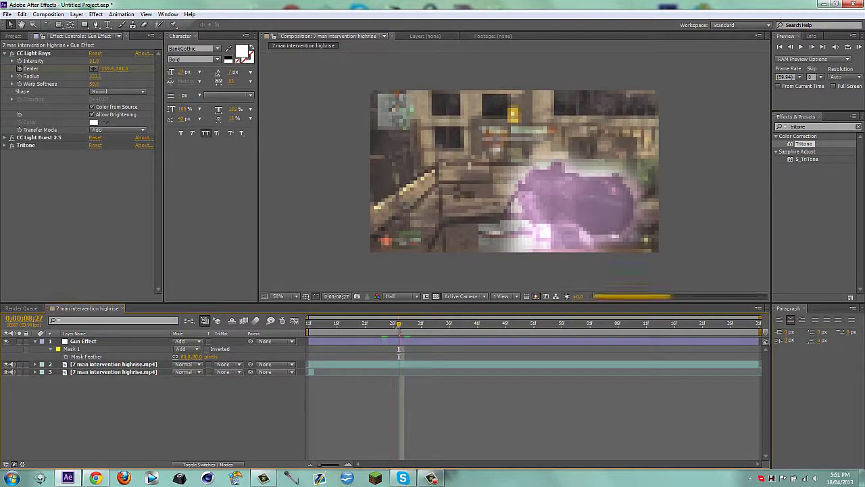
pyautogui.click(393, 327)
pyautogui.moveTo(341, 333); pyautogui.dragTo(373, 332)
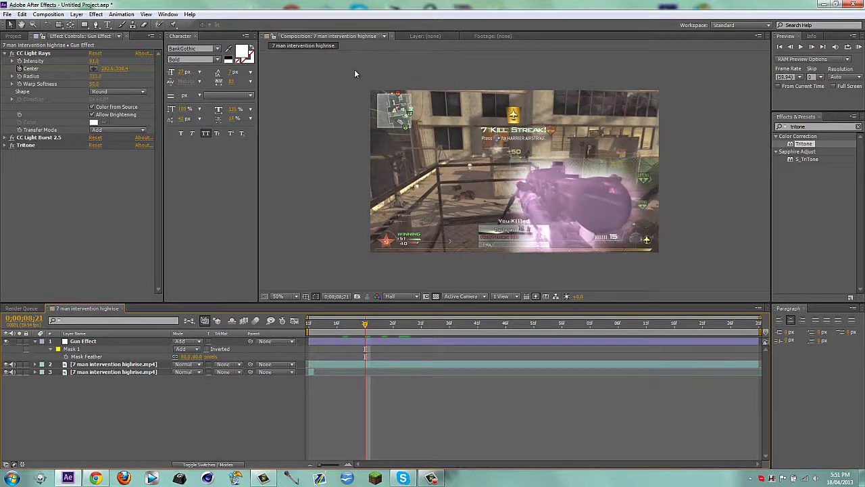
# Step: Minimize After Effects, bring up the YouTube channel page in Chrome, and return to the desktop
pyautogui.moveTo(354, 69)
pyautogui.mouseDown()
pyautogui.moveTo(685, 256)
pyautogui.moveTo(698, 289)
pyautogui.moveTo(676, 262)
pyautogui.moveTo(344, 124)
pyautogui.moveTo(367, 71)
pyautogui.moveTo(356, 68)
pyautogui.mouseUp()
pyautogui.click(826, 5)
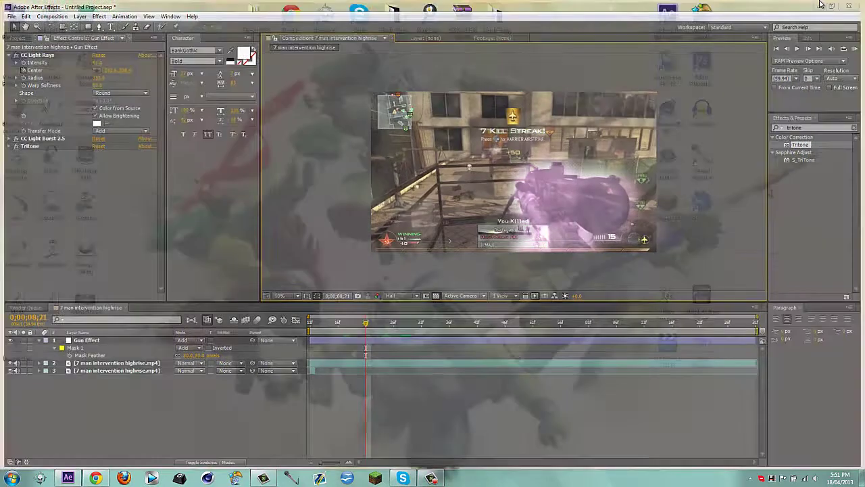
pyautogui.click(430, 478)
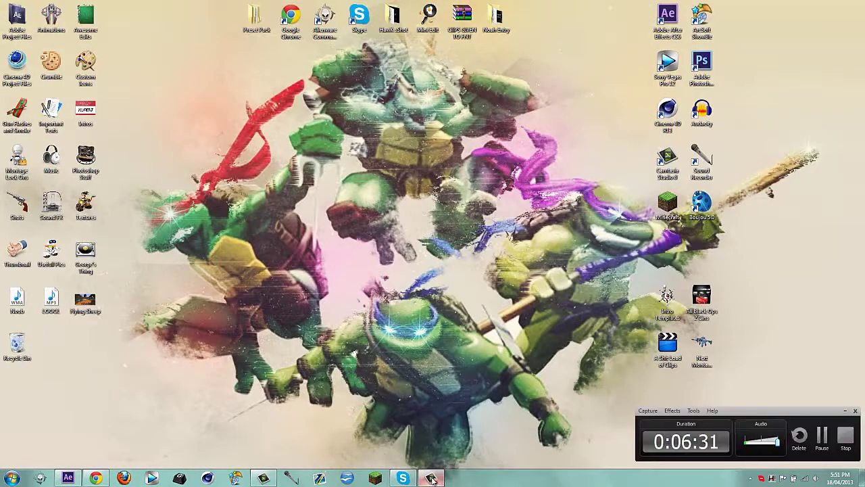
pyautogui.click(93, 478)
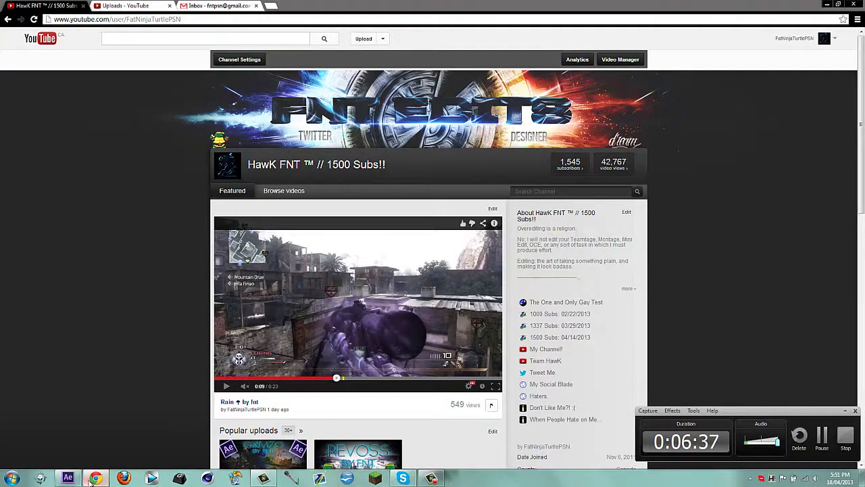
pyautogui.press('super+d')
pyautogui.moveTo(122, 33); pyautogui.dragTo(509, 164)
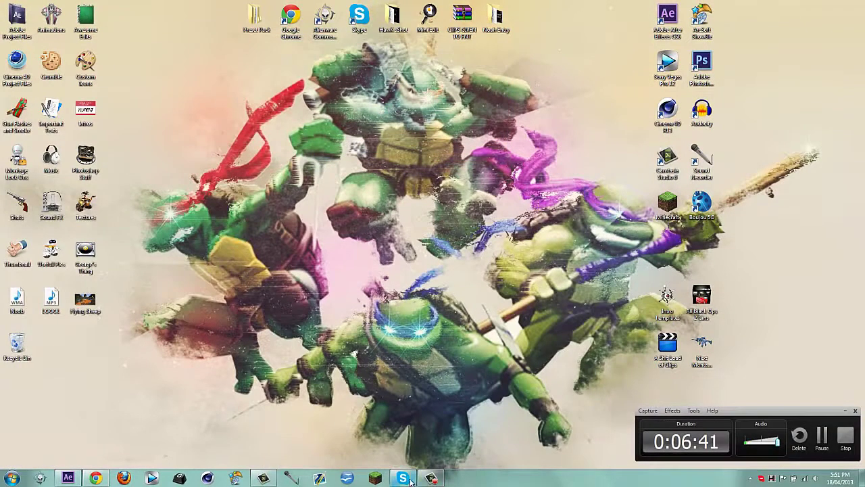
pyautogui.moveTo(114, 47); pyautogui.dragTo(588, 272)
pyautogui.moveTo(112, 55); pyautogui.dragTo(98, 41)
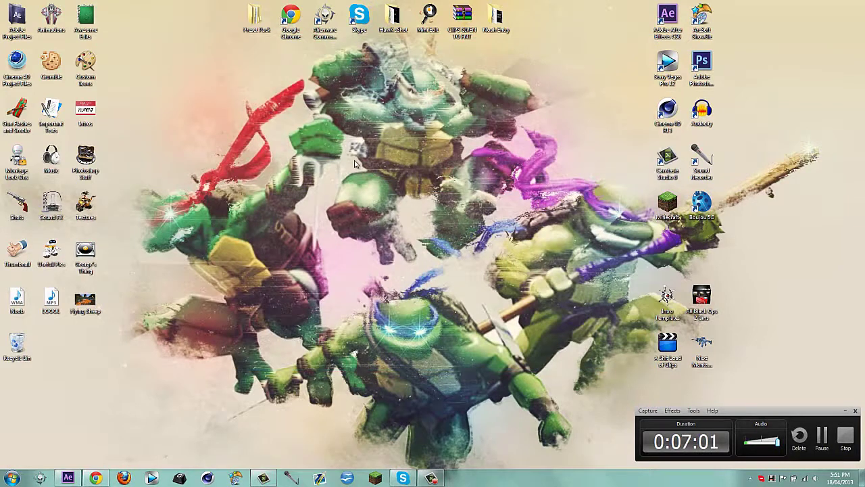